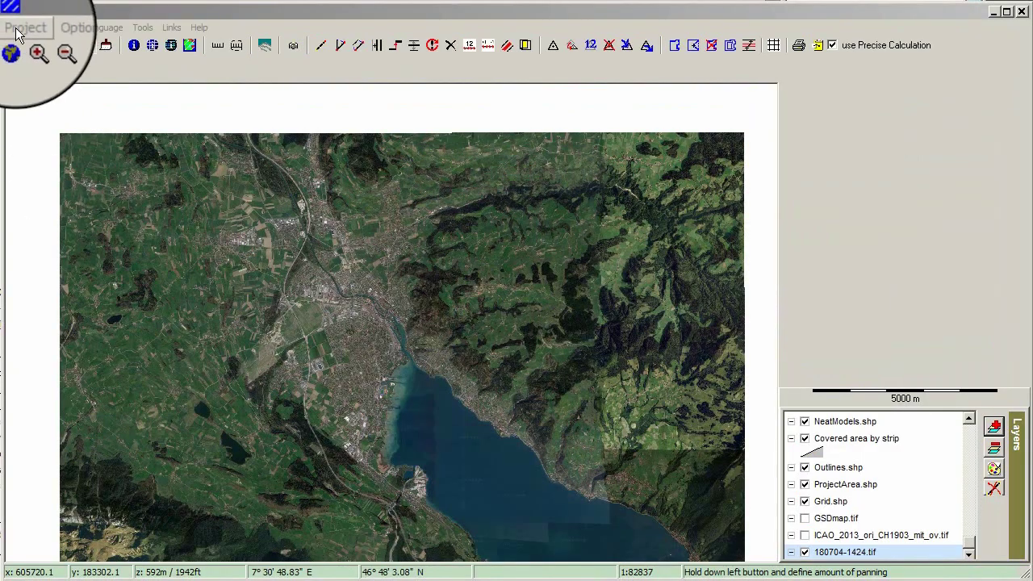
Start an SRTM terrain model import that uses the extent of the visible map window
{"action": "left_click", "coordinate": [23, 27]}
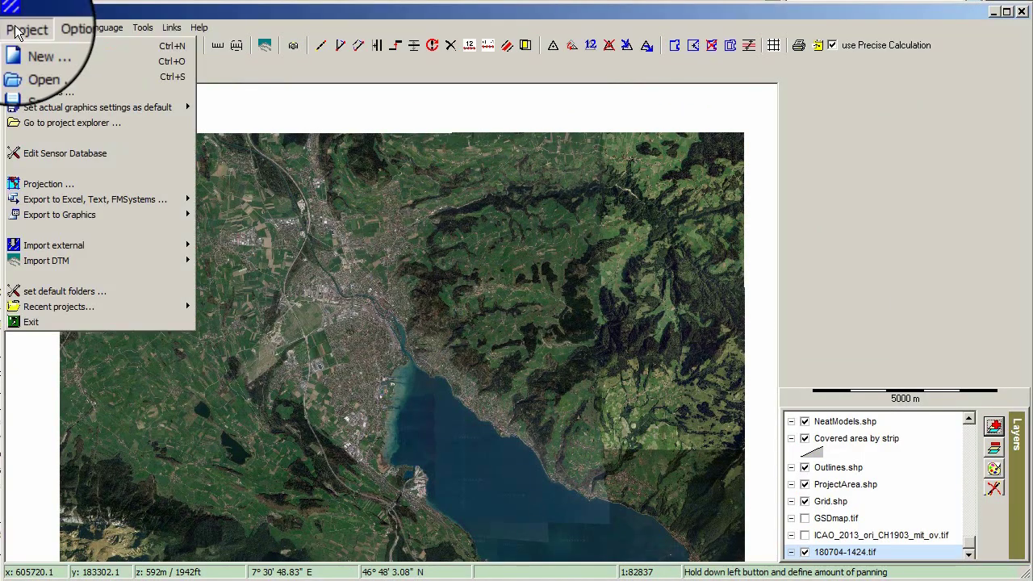
{"action": "mouse_move", "coordinate": [64, 264]}
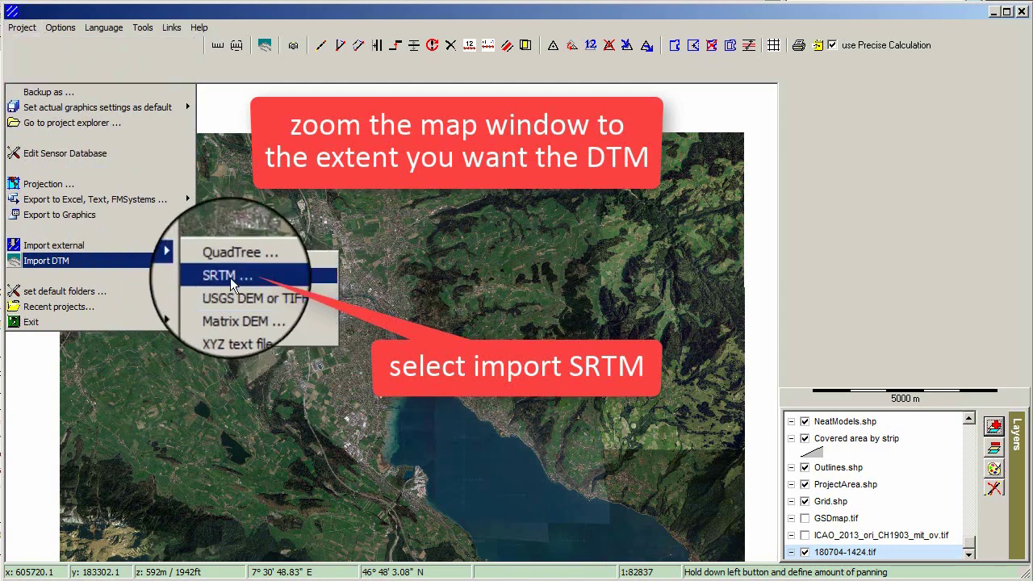
{"action": "left_click", "coordinate": [230, 278]}
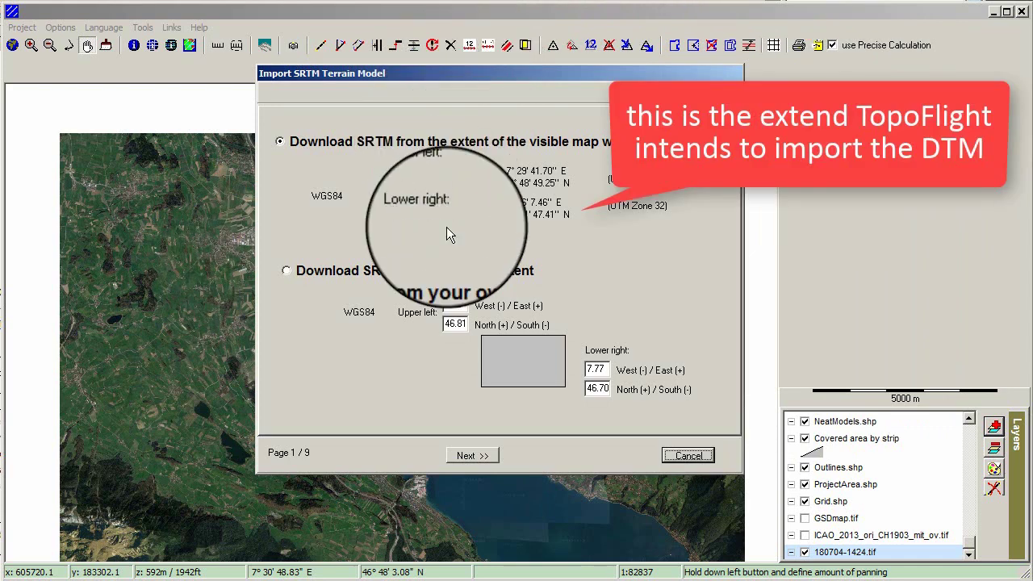
{"action": "left_click", "coordinate": [468, 455]}
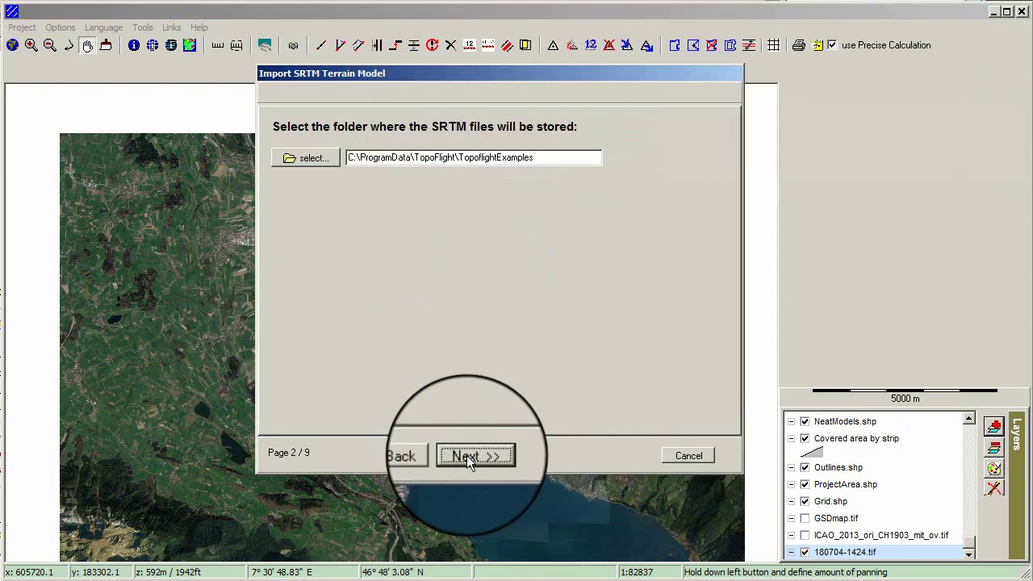
Set the storage folder for the SRTM files to P:\temp\RT\topoflight\DTM\test\
{"action": "left_click", "coordinate": [459, 157]}
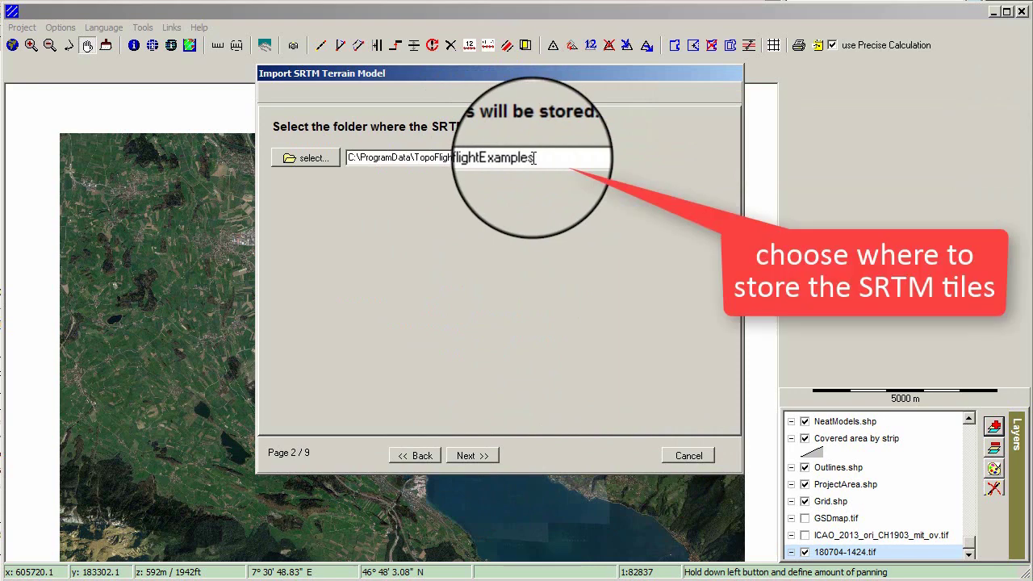
{"action": "left_click", "coordinate": [317, 155]}
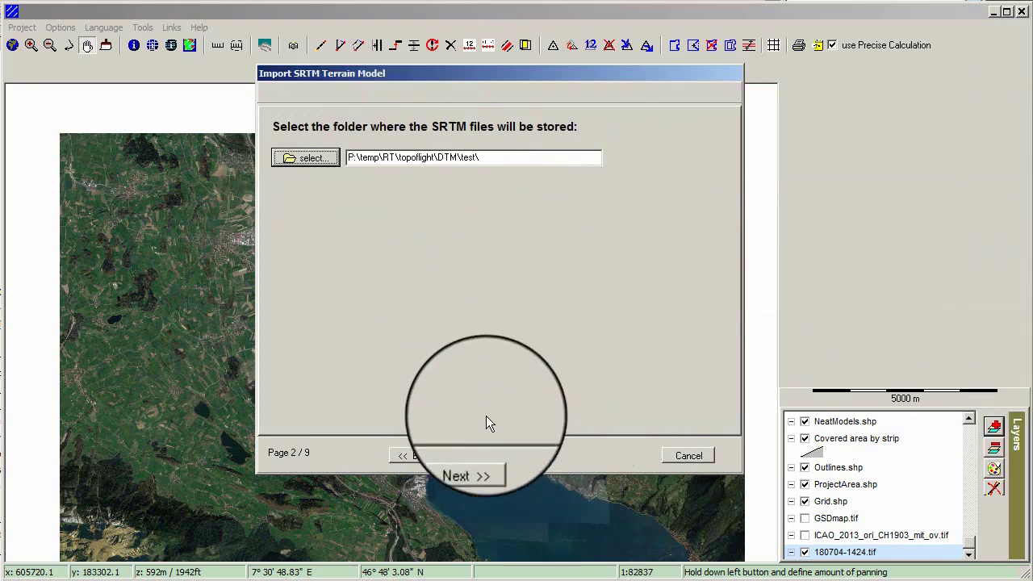
{"action": "left_click", "coordinate": [476, 454]}
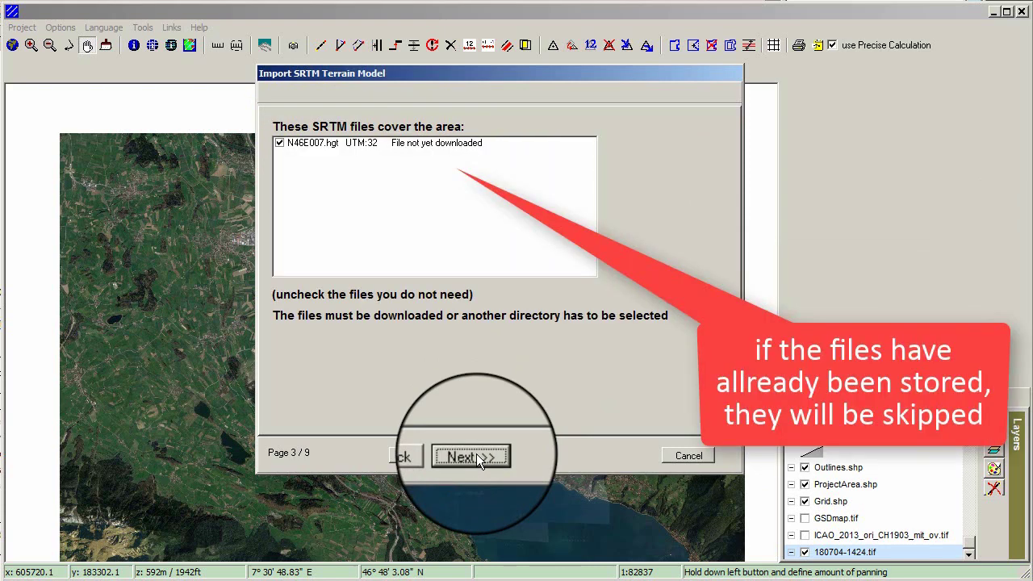
Choose Eurasia as the project's region and download the SRTM file N46E007.hgt
{"action": "left_click", "coordinate": [476, 454]}
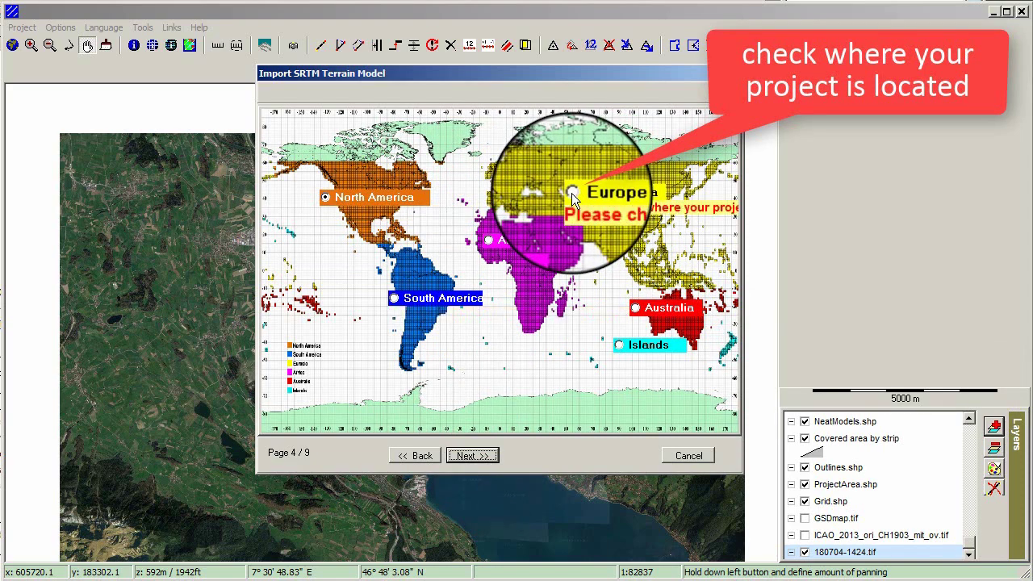
{"action": "left_click", "coordinate": [572, 193]}
{"action": "left_click", "coordinate": [487, 455]}
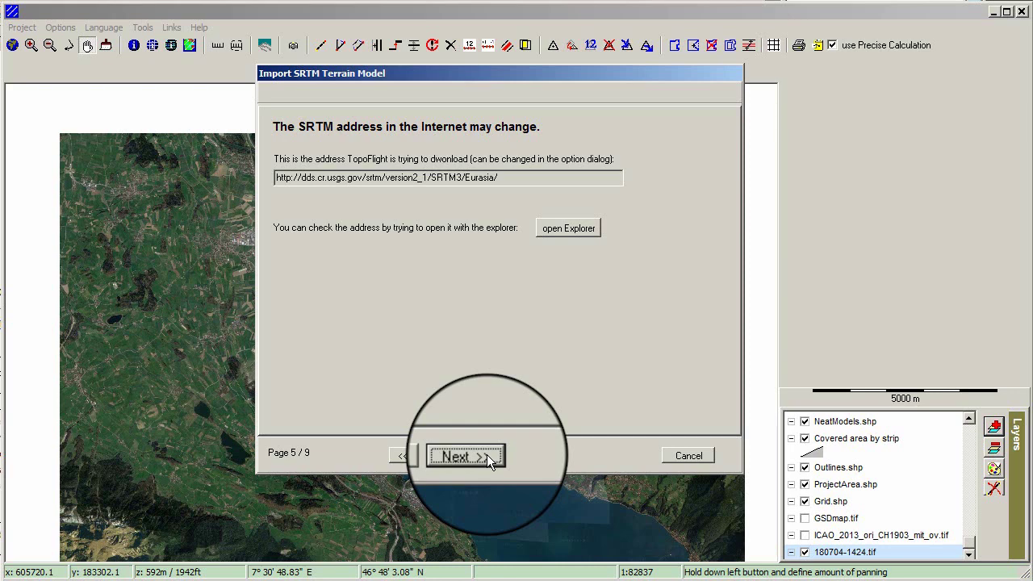
{"action": "left_click", "coordinate": [486, 455]}
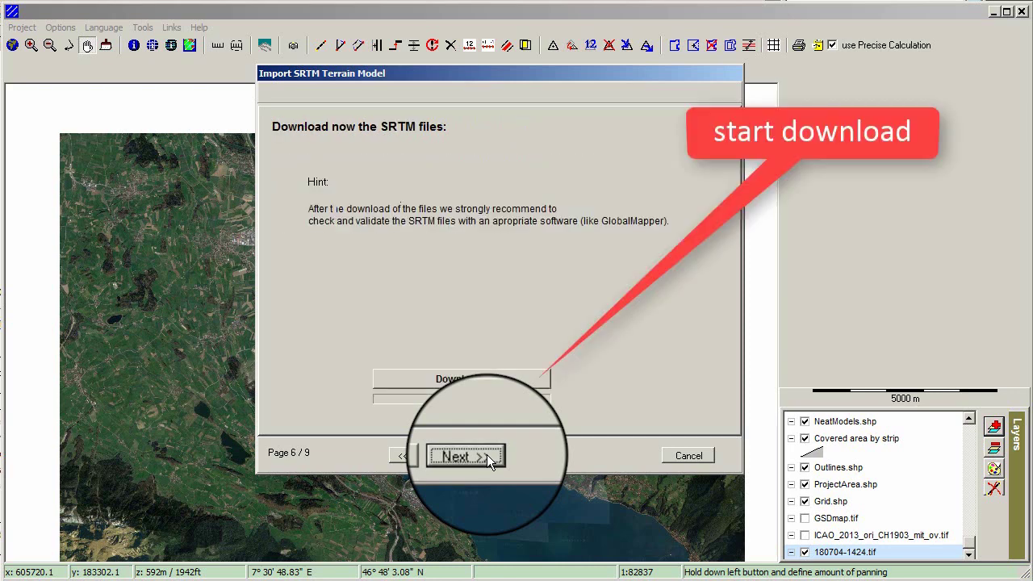
{"action": "left_click", "coordinate": [471, 379]}
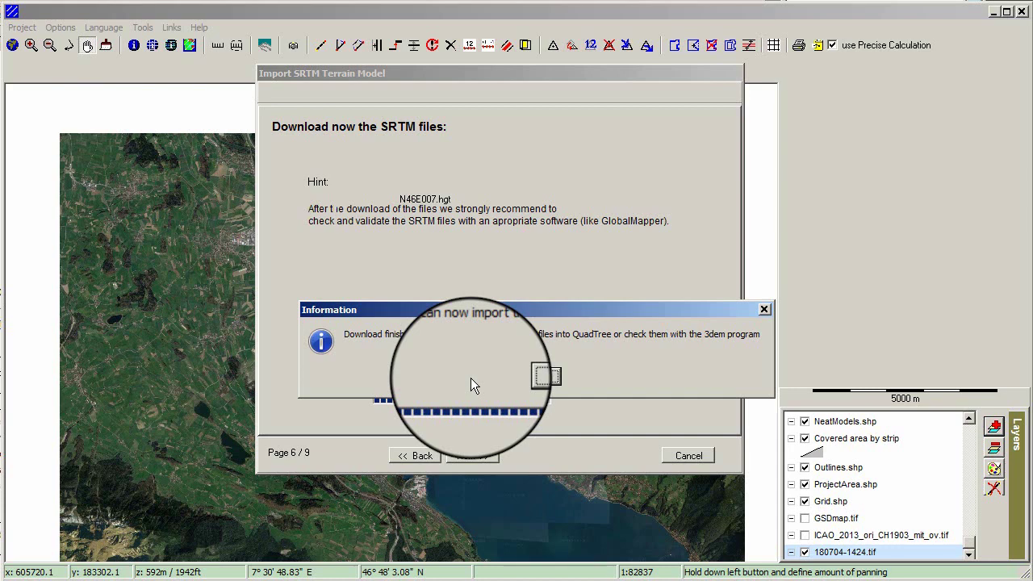
{"action": "left_click", "coordinate": [526, 379]}
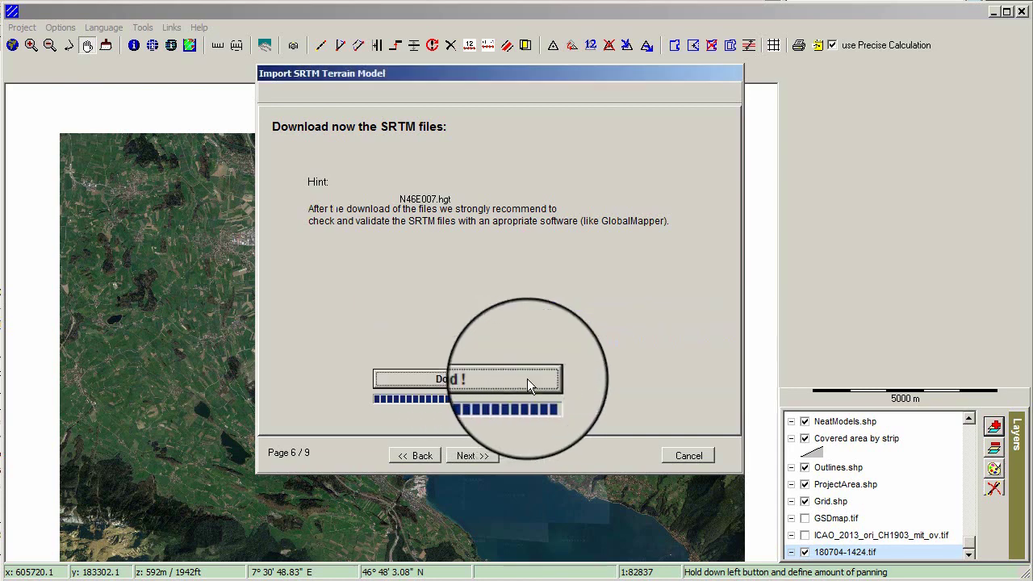
Enable the transformation of SRTM heights from EGM96 to ellipsoidal WGS84 heights and import N46E007.hgt into the QuadTree
{"action": "left_click", "coordinate": [476, 456]}
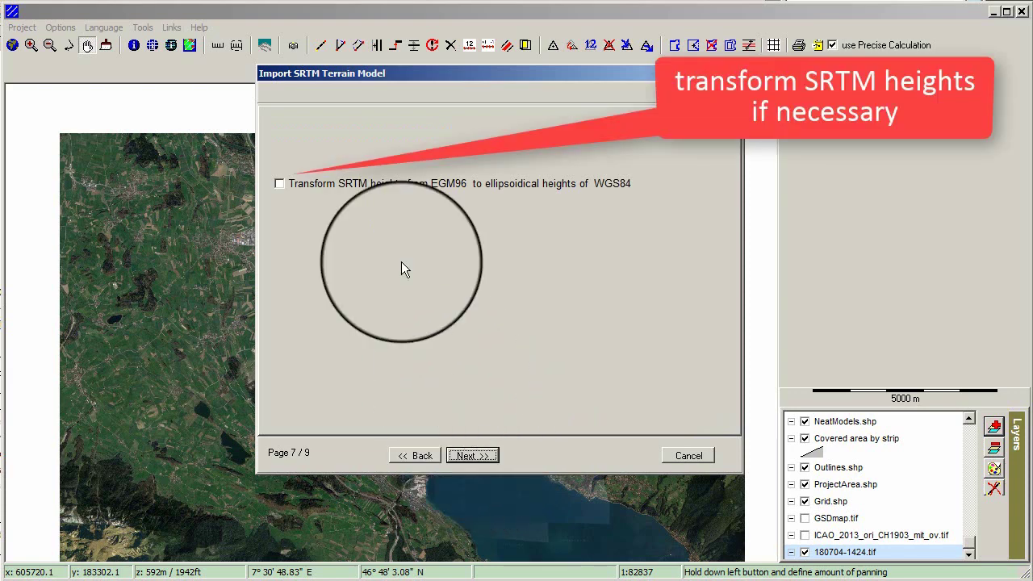
{"action": "left_click", "coordinate": [279, 184]}
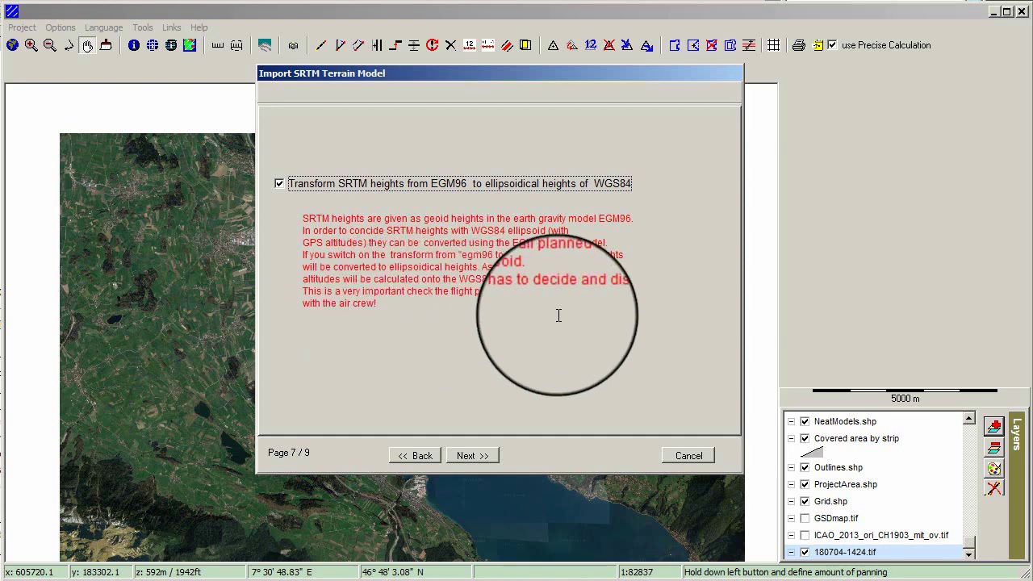
{"action": "left_click", "coordinate": [481, 455]}
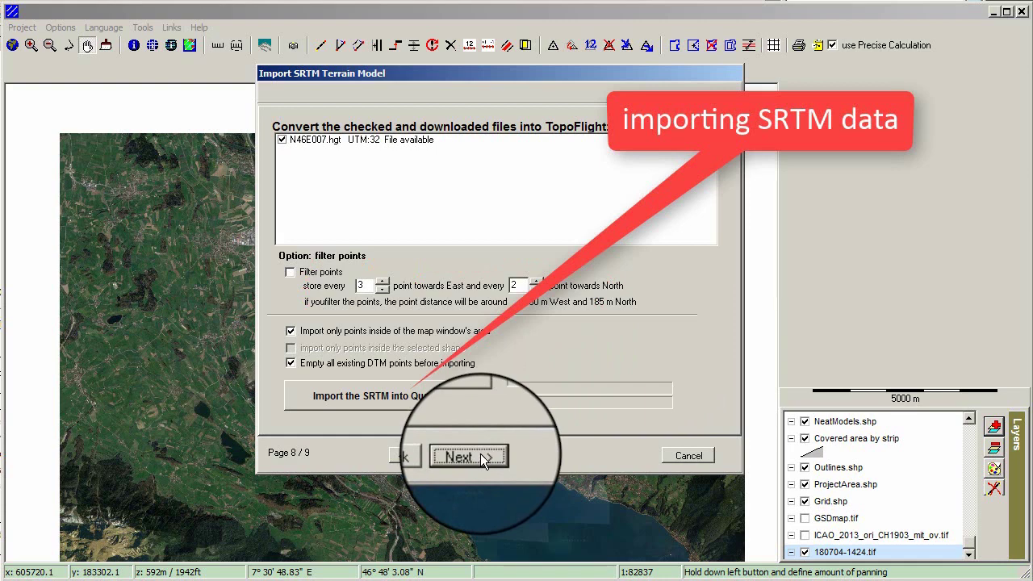
{"action": "left_click", "coordinate": [437, 387]}
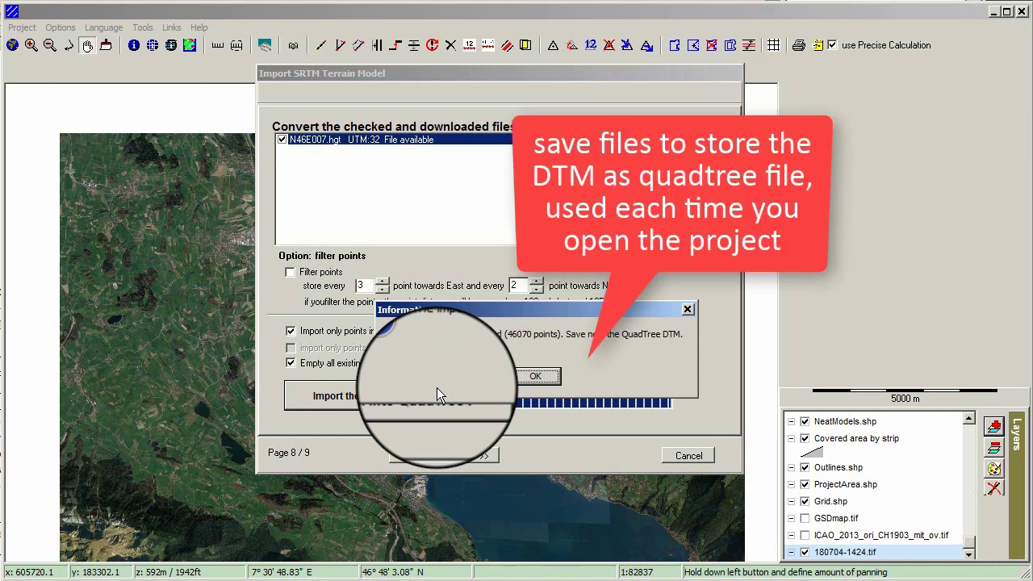
{"action": "left_click", "coordinate": [543, 373]}
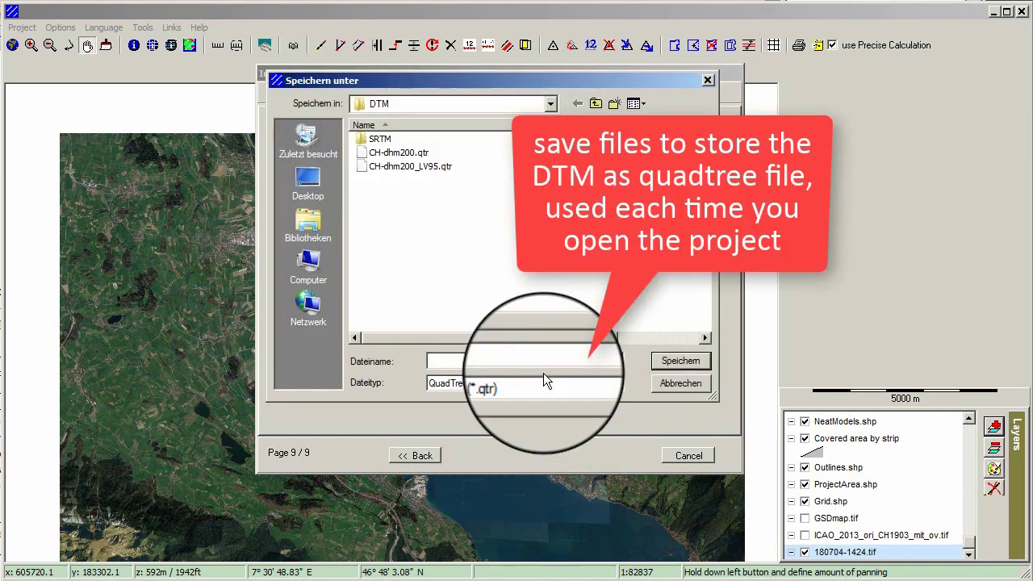
Save the QuadTree DTM as rtest in the test folder and close the import wizard
{"action": "left_click", "coordinate": [393, 101]}
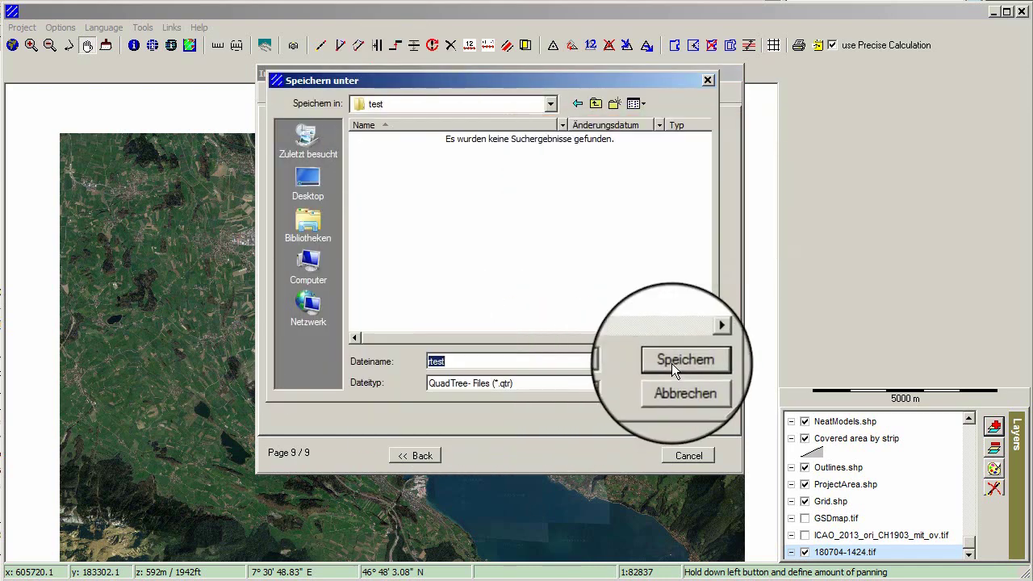
{"action": "left_click", "coordinate": [675, 365]}
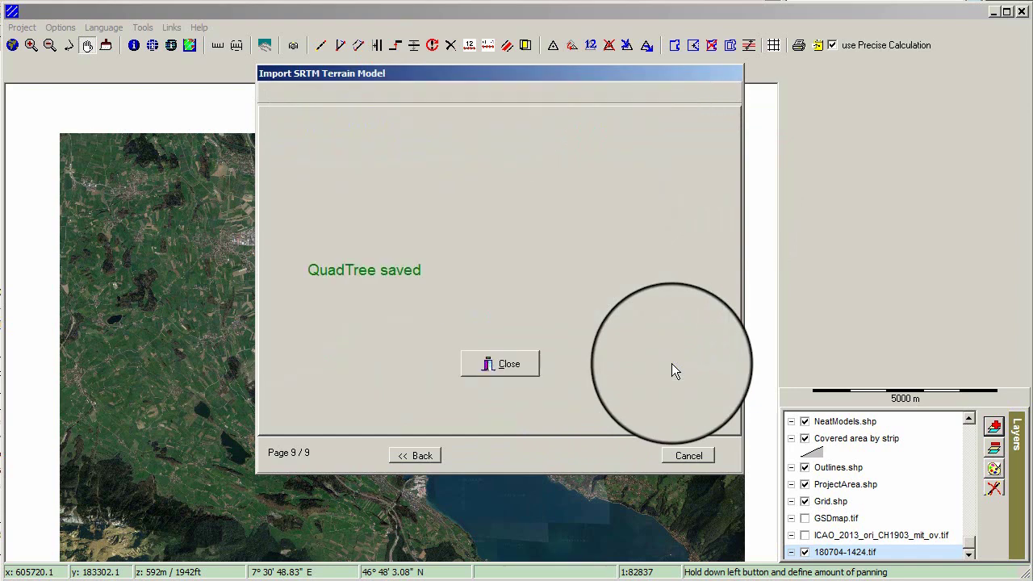
{"action": "left_click", "coordinate": [504, 366]}
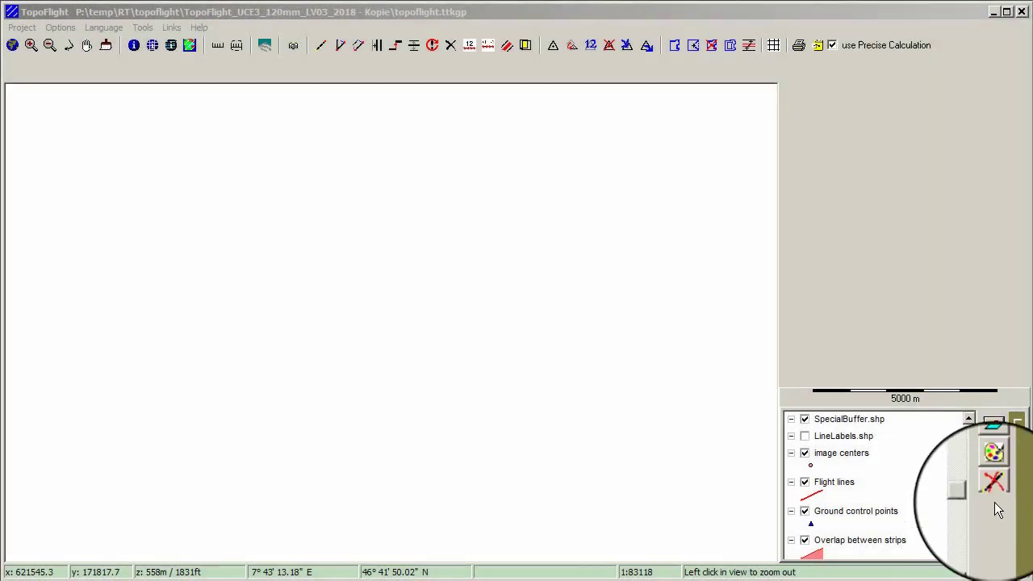
Open GMViewer for a new map layer, set the desired GSD to 5 m and choose Google Maps as the map source
{"action": "left_click", "coordinate": [992, 428]}
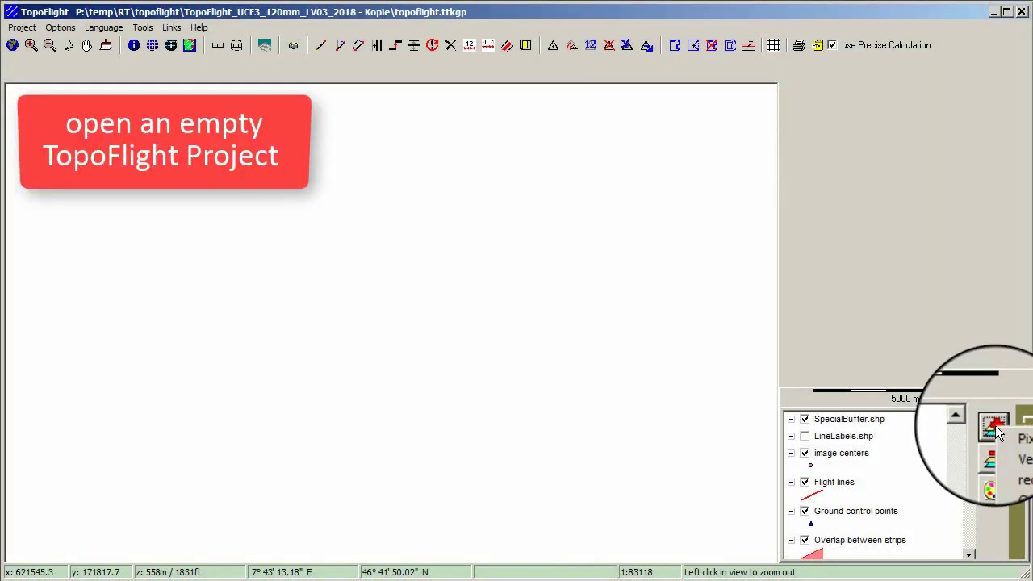
{"action": "left_click", "coordinate": [1020, 470]}
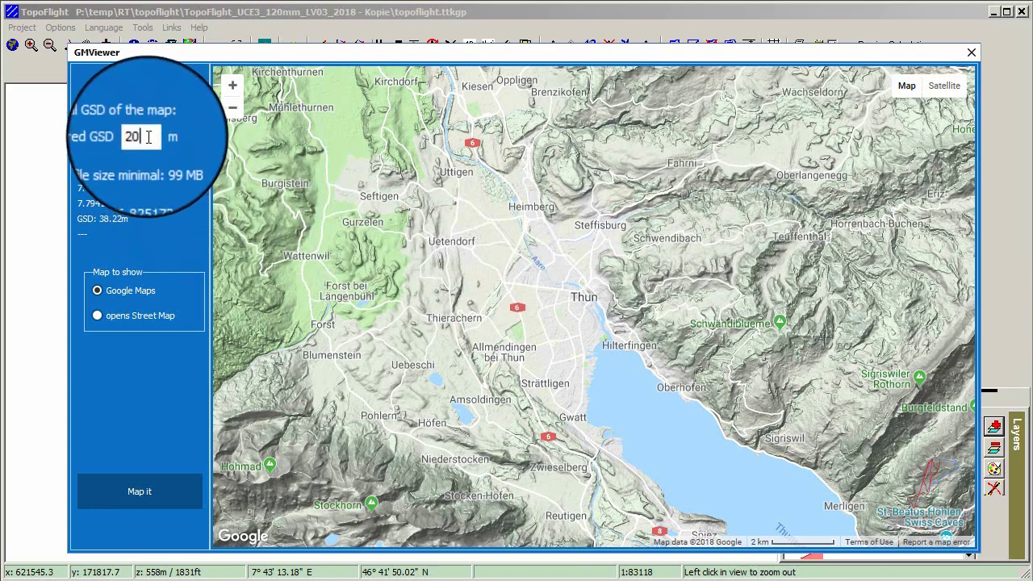
{"action": "double_click", "coordinate": [146, 136]}
{"action": "type", "text": "5"}
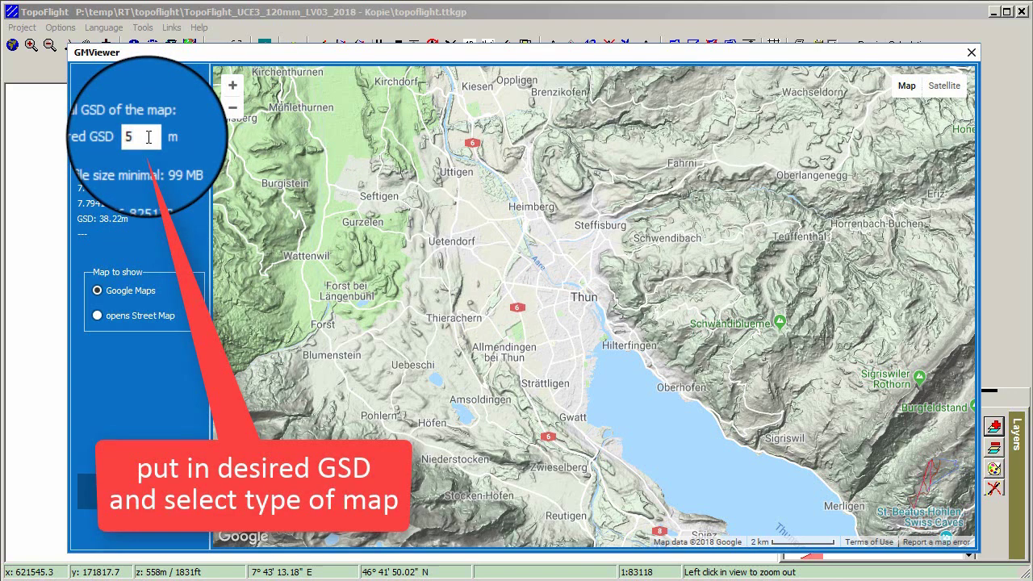
{"action": "left_click", "coordinate": [154, 291]}
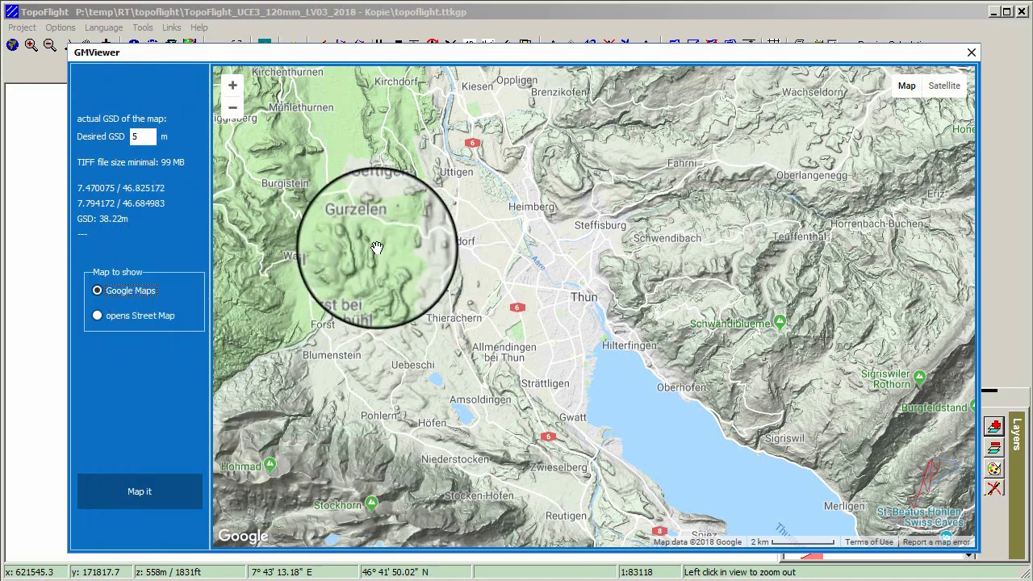
Frame the area around Thun and its lake in satellite view with labels turned off
{"action": "left_click_drag", "start_coordinate": [572, 235], "coordinate": [539, 250]}
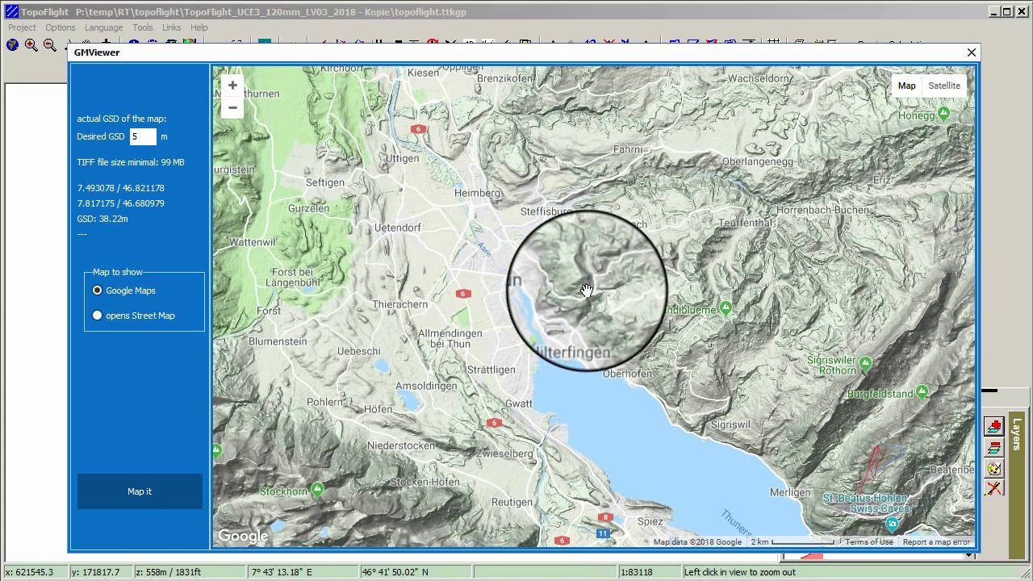
{"action": "left_click", "coordinate": [942, 87]}
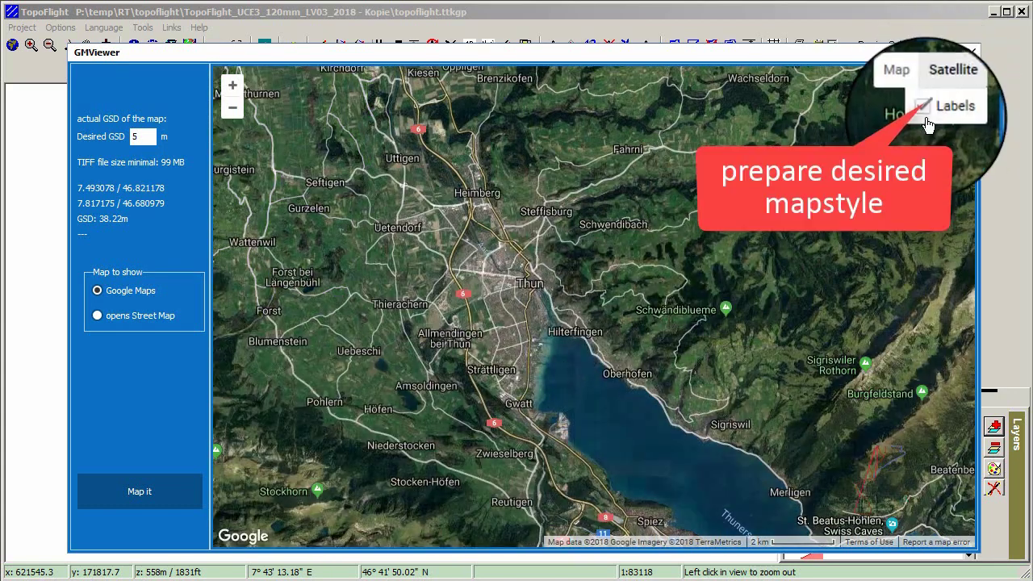
{"action": "left_click", "coordinate": [926, 107]}
{"action": "scroll", "coordinate": [498, 319], "scroll_direction": "up", "scroll_amount": 1}
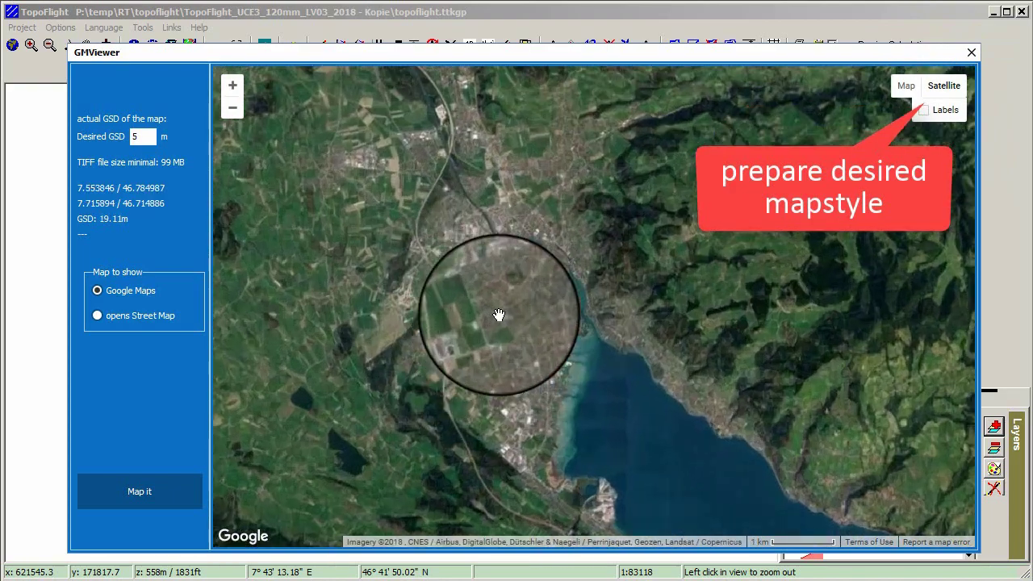
{"action": "scroll", "coordinate": [545, 289], "scroll_direction": "down", "scroll_amount": 1}
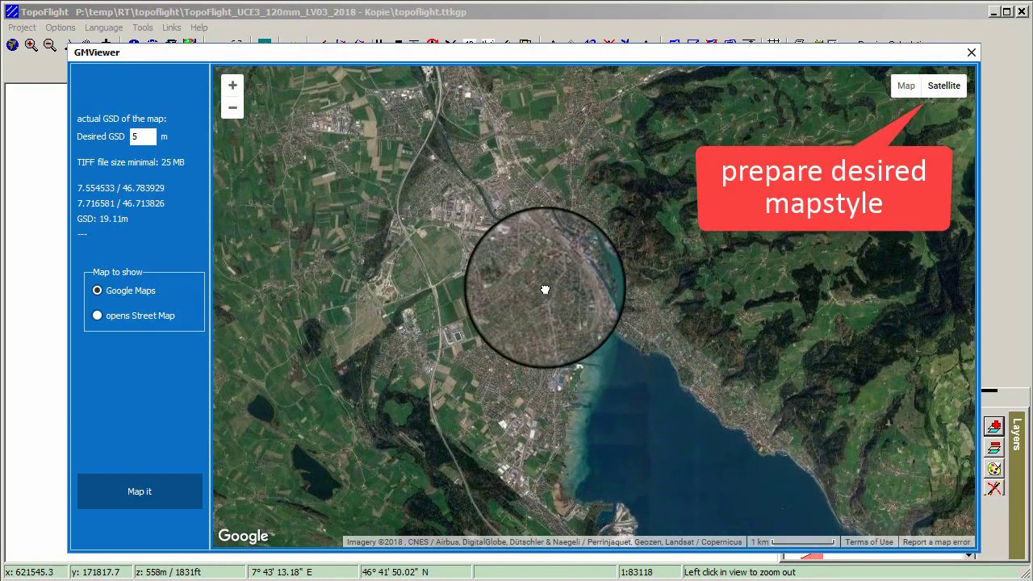
{"action": "scroll", "coordinate": [545, 291], "scroll_direction": "up", "scroll_amount": 1}
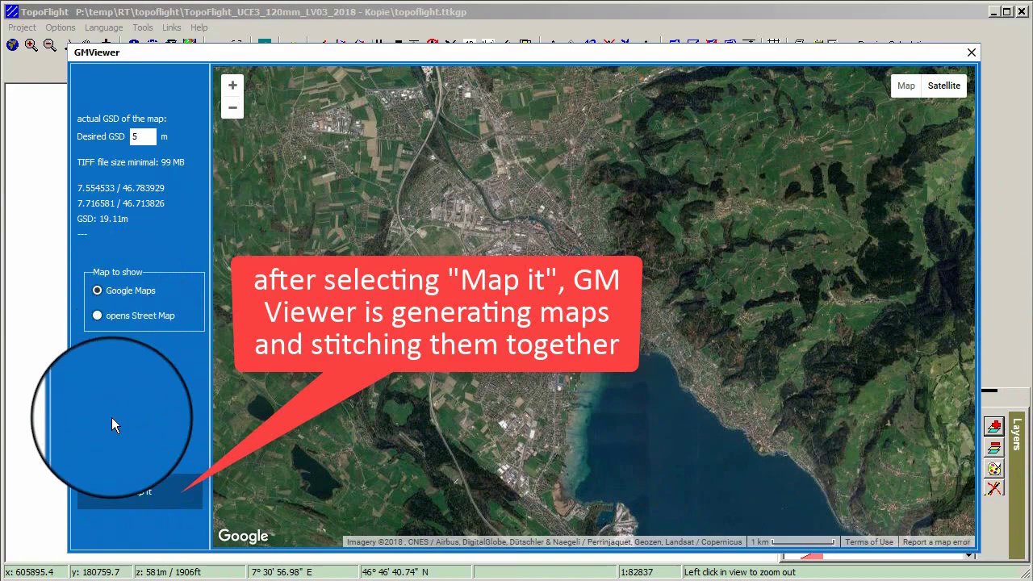
Generate the stitched satellite map and send it to TopoFlight as 180704-1424.tif
{"action": "left_click", "coordinate": [132, 491]}
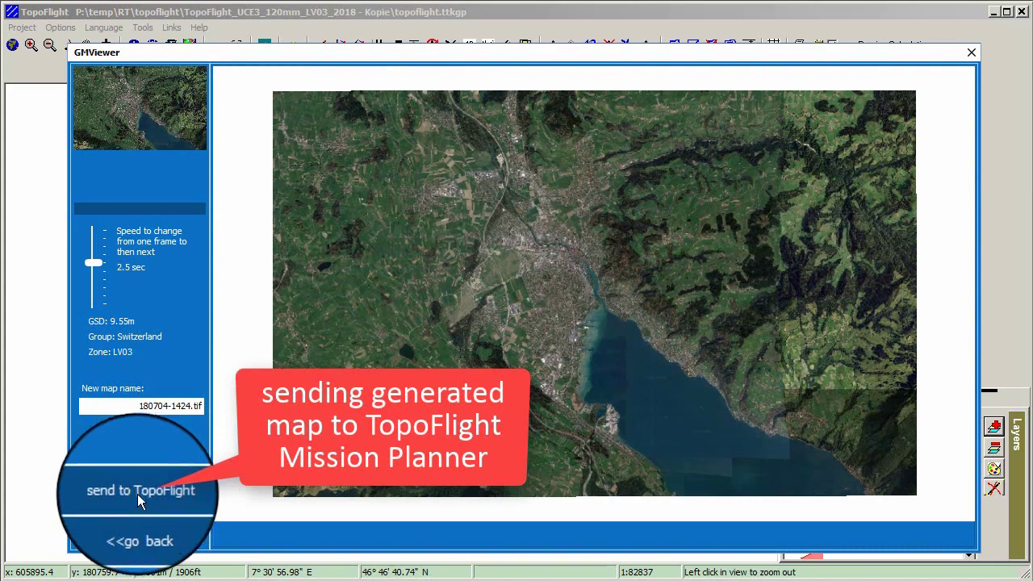
{"action": "left_click", "coordinate": [137, 491]}
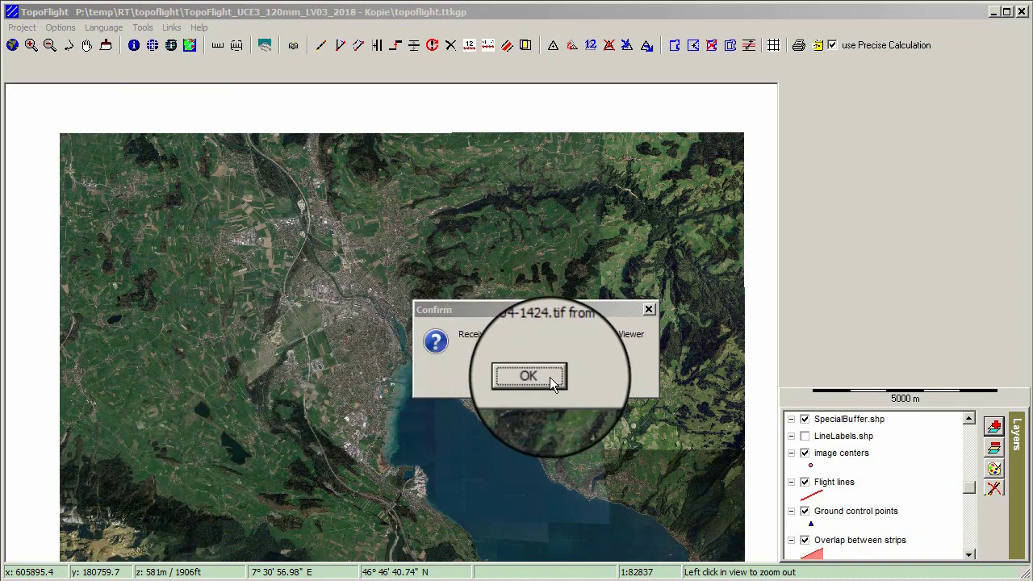
{"action": "left_click", "coordinate": [528, 376]}
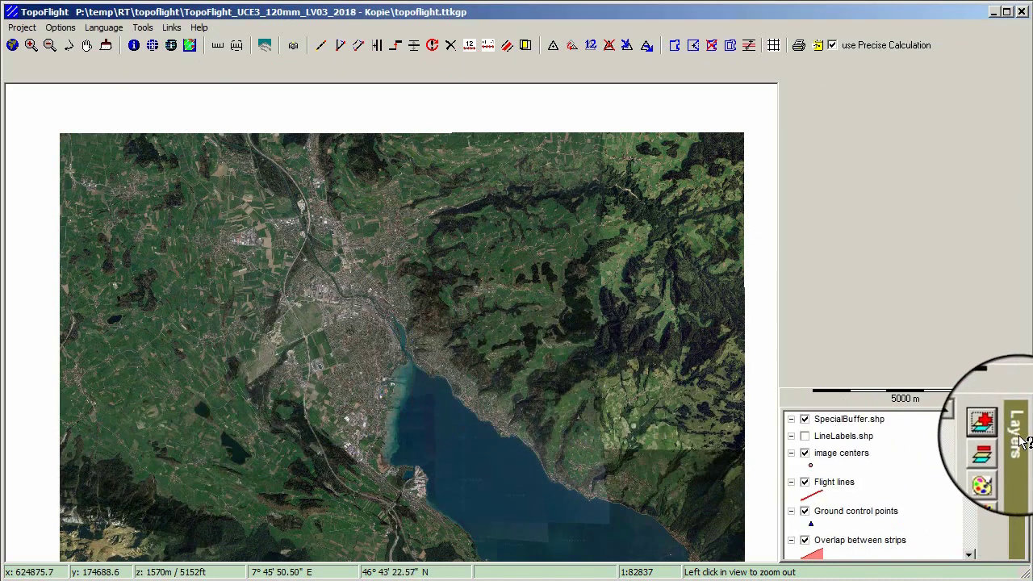
Check the 180704-1424.tif map layer by hiding it and showing it again
{"action": "left_click_drag", "start_coordinate": [957, 492], "coordinate": [967, 545]}
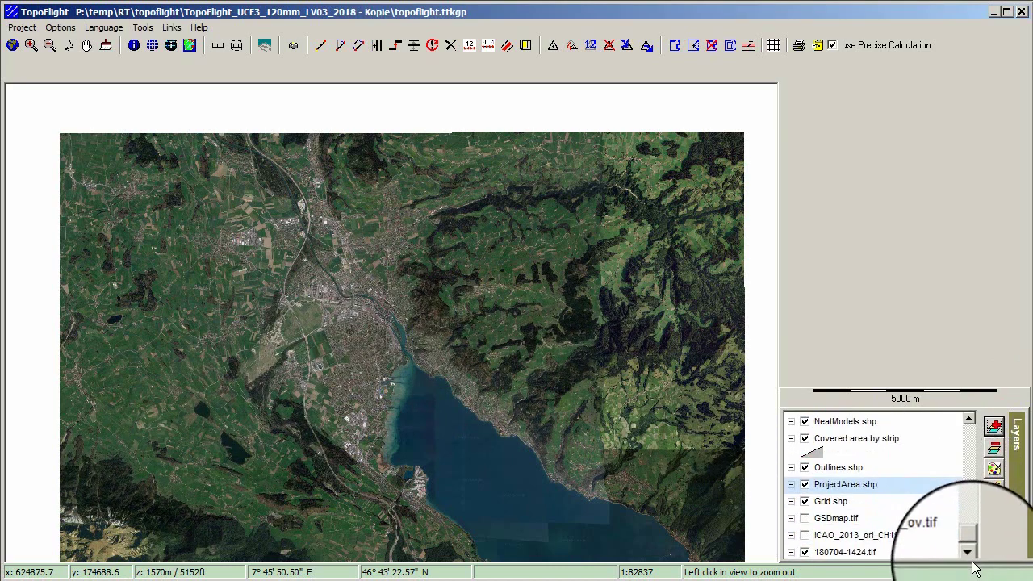
{"action": "left_click", "coordinate": [806, 554]}
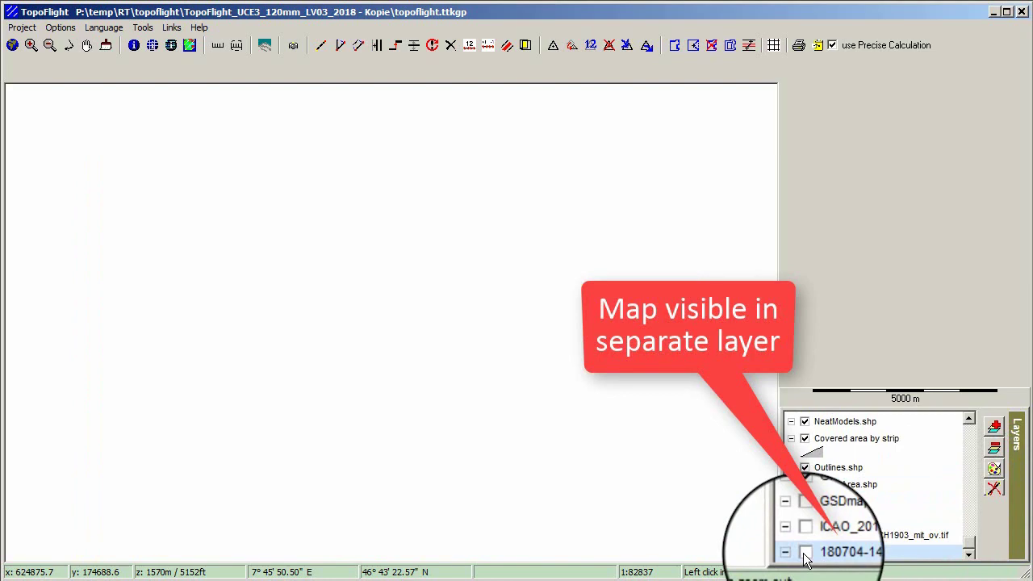
{"action": "left_click", "coordinate": [806, 554]}
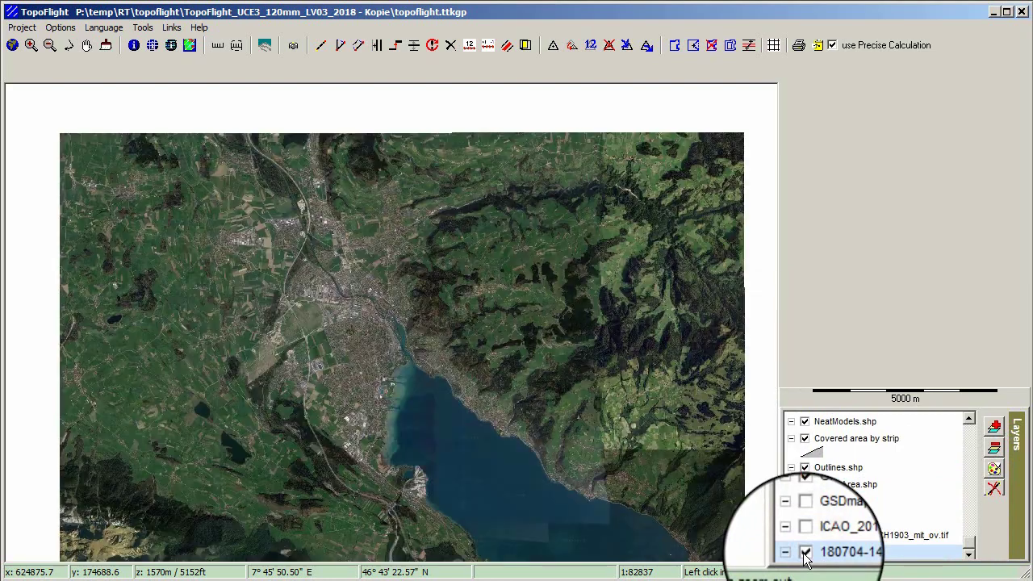
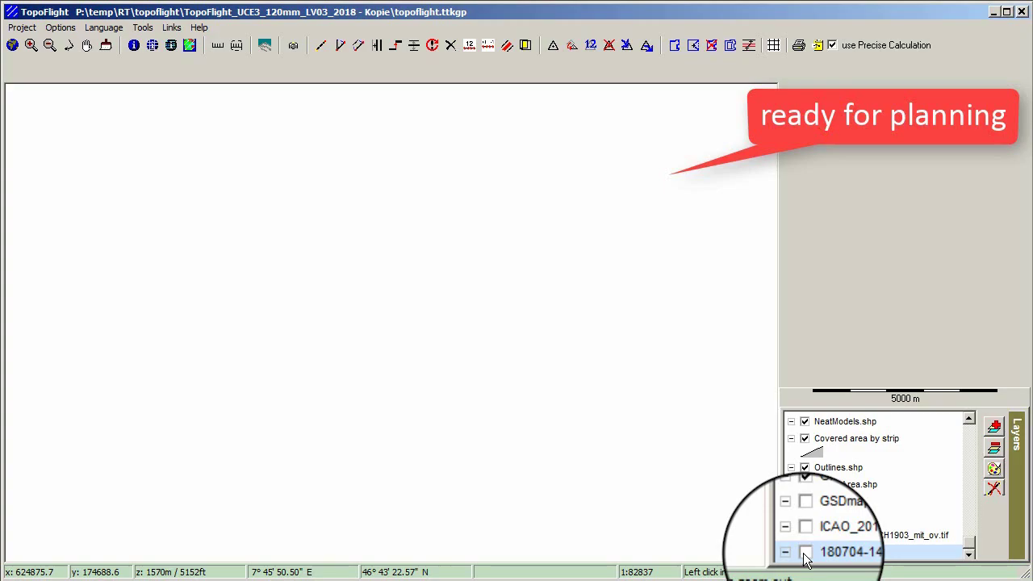
Turn the 180704-1424.tif map layer back on
{"action": "left_click", "coordinate": [806, 555]}
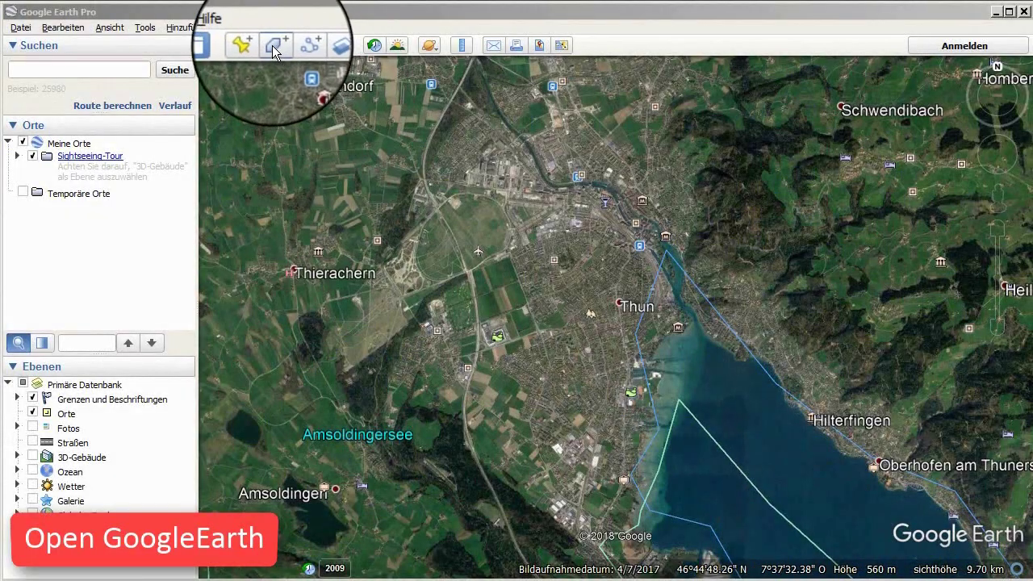
Switch to Google Earth Pro and draw a polygon around the town of Thun, leaving out most of the lake
{"action": "left_click", "coordinate": [275, 50]}
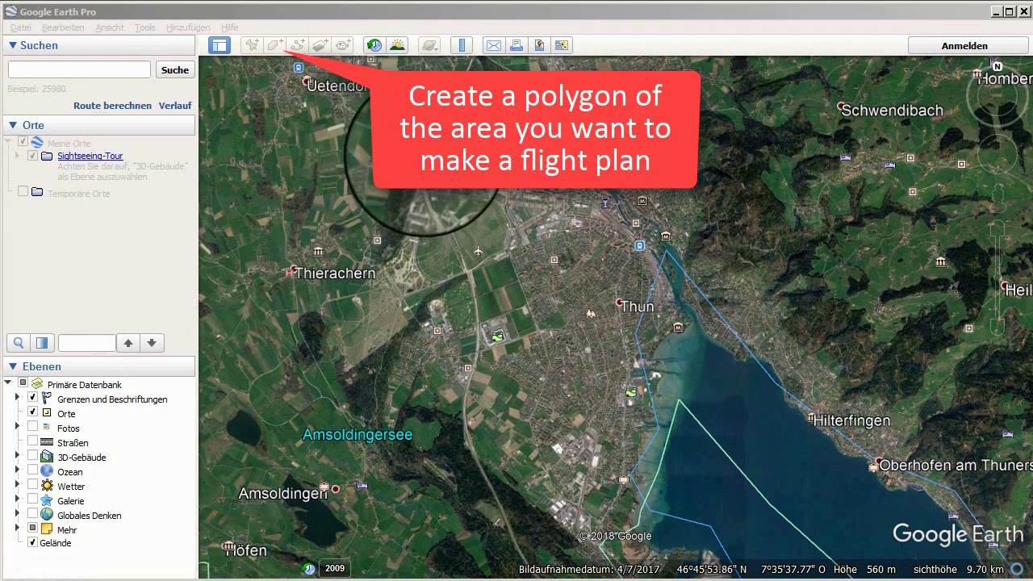
{"action": "left_click", "coordinate": [363, 262]}
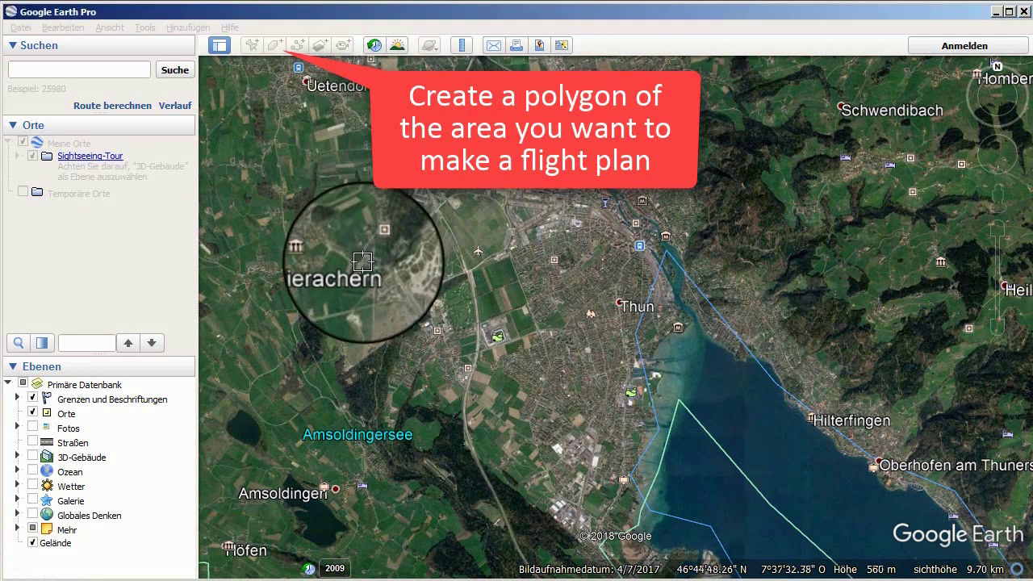
{"action": "left_click", "coordinate": [313, 391]}
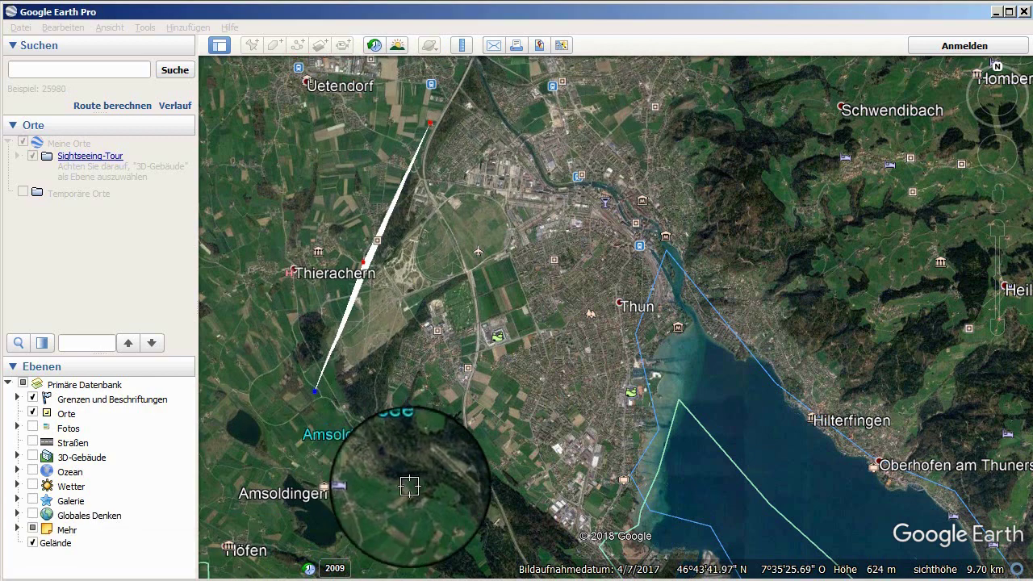
{"action": "left_click", "coordinate": [439, 502]}
{"action": "left_click", "coordinate": [549, 537]}
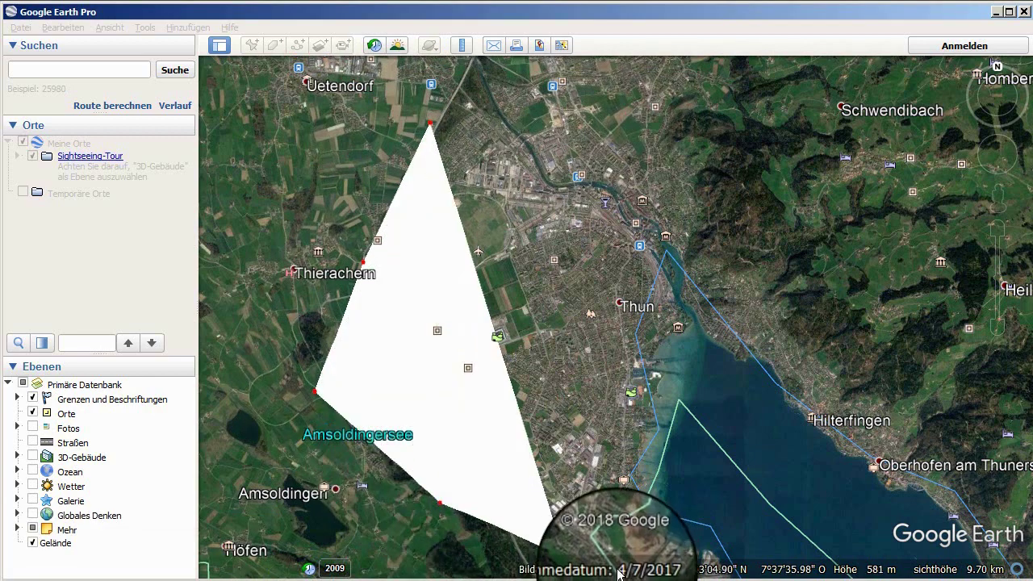
{"action": "left_click", "coordinate": [670, 495]}
{"action": "left_click", "coordinate": [690, 365]}
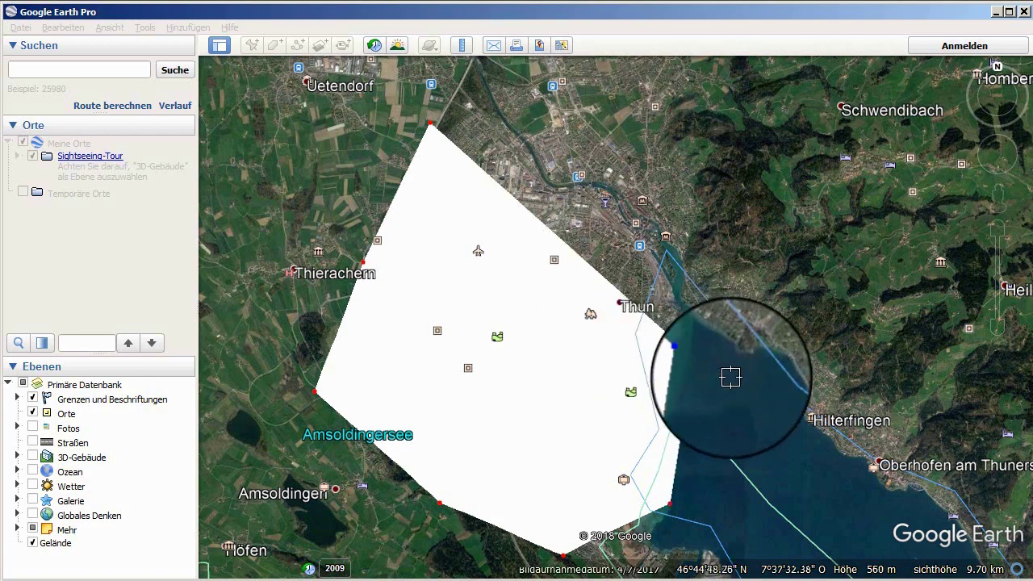
{"action": "left_click", "coordinate": [757, 371]}
{"action": "left_click", "coordinate": [798, 340]}
{"action": "left_click", "coordinate": [804, 254]}
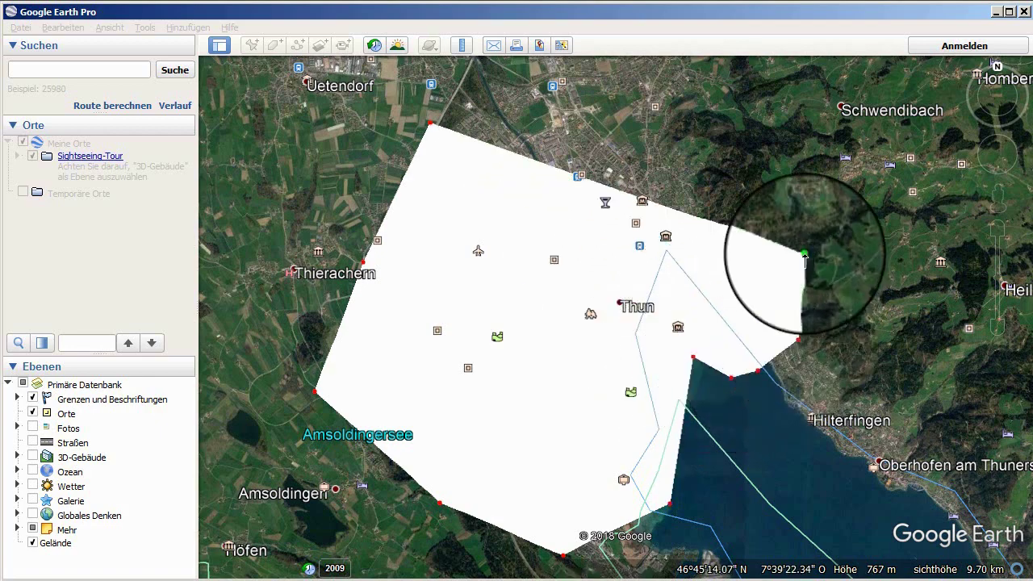
{"action": "left_click", "coordinate": [678, 85]}
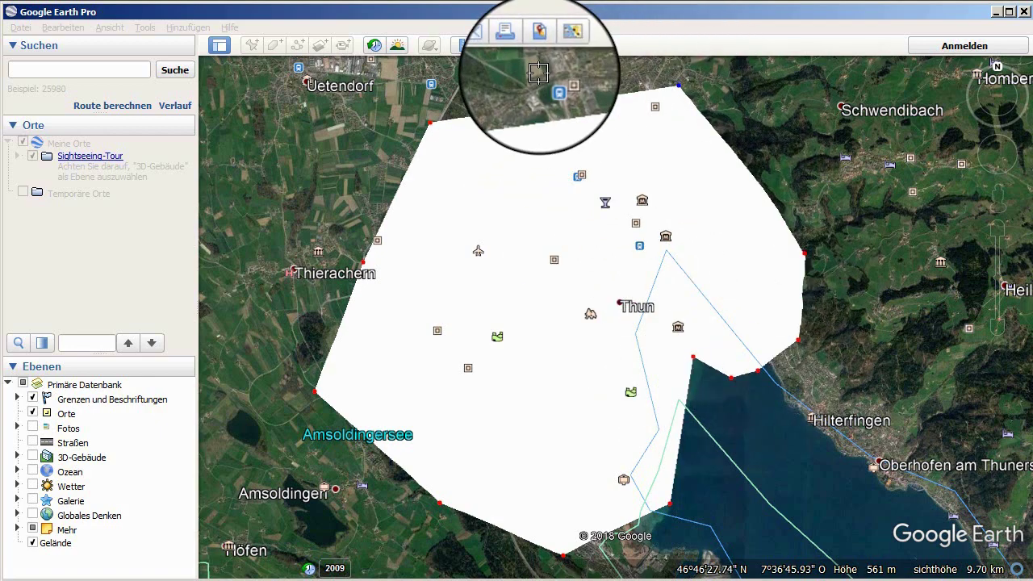
{"action": "left_click", "coordinate": [539, 74]}
{"action": "left_click", "coordinate": [461, 72]}
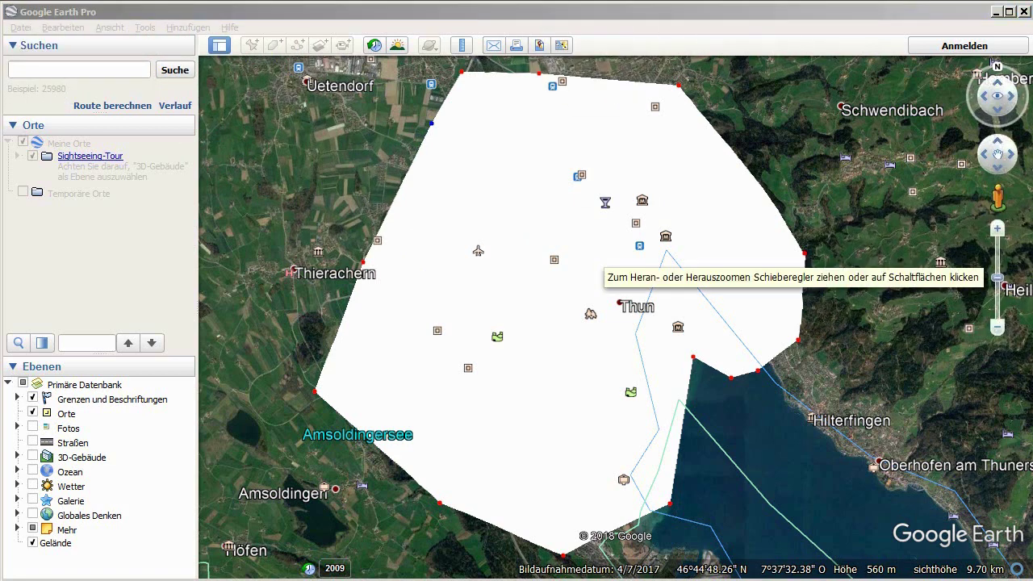
{"action": "key", "text": "Return"}
Save the polygon in the Downloads folder as Thun.kml, using the Kml file type instead of Kmz
{"action": "key", "text": "ctrl+s"}
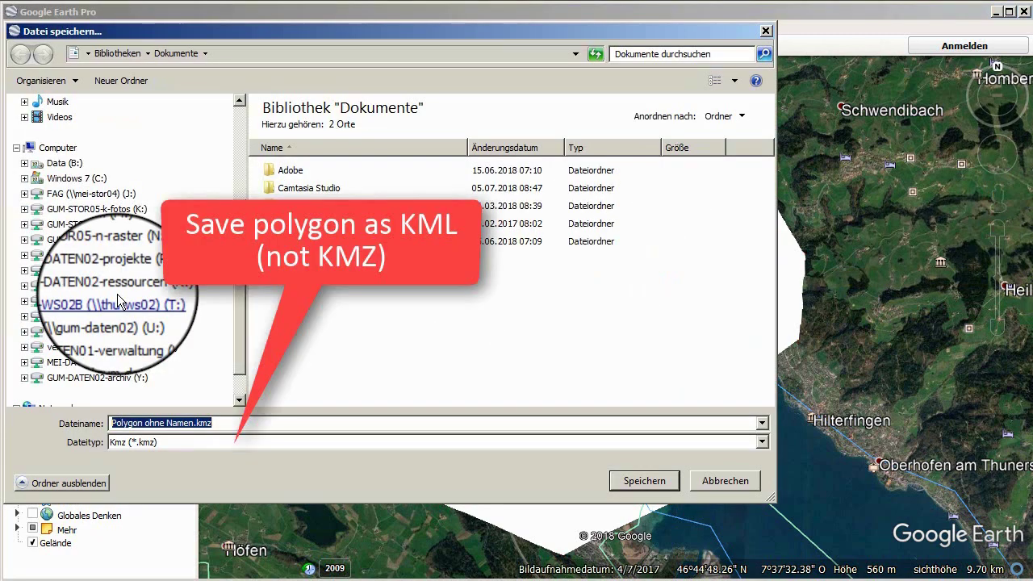
{"action": "left_click", "coordinate": [132, 446]}
{"action": "left_click", "coordinate": [132, 465]}
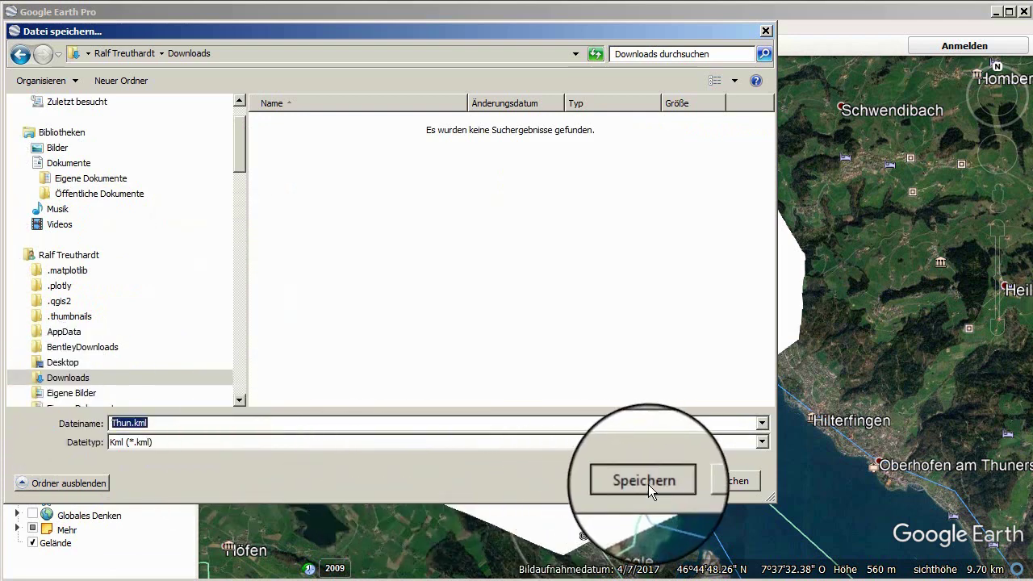
{"action": "left_click", "coordinate": [649, 484]}
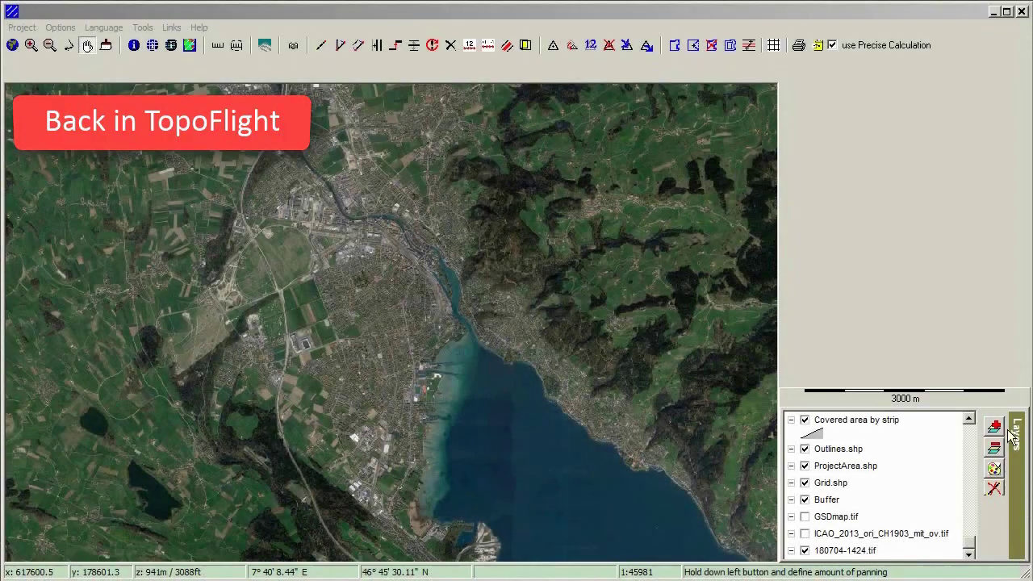
Switch back to TopoFlight and add Thun.kml from the Downloads folder as a new layer
{"action": "left_click", "coordinate": [996, 428]}
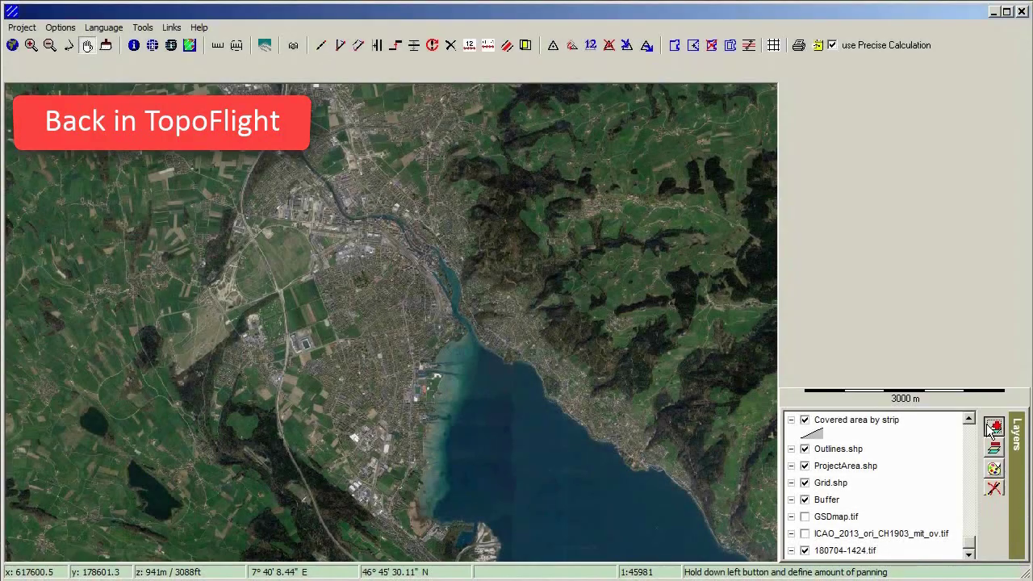
{"action": "left_click", "coordinate": [1009, 447]}
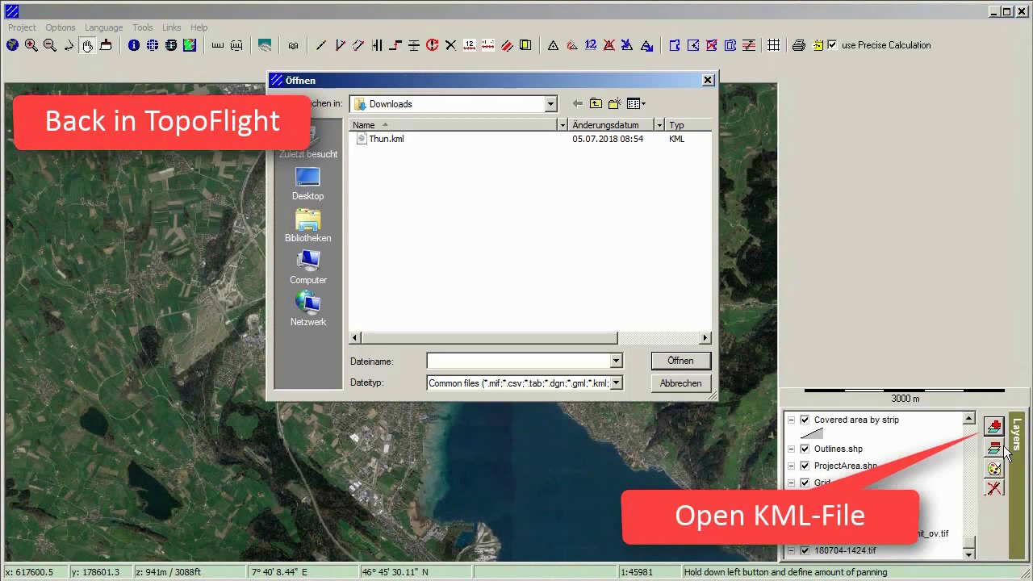
{"action": "left_click", "coordinate": [388, 139]}
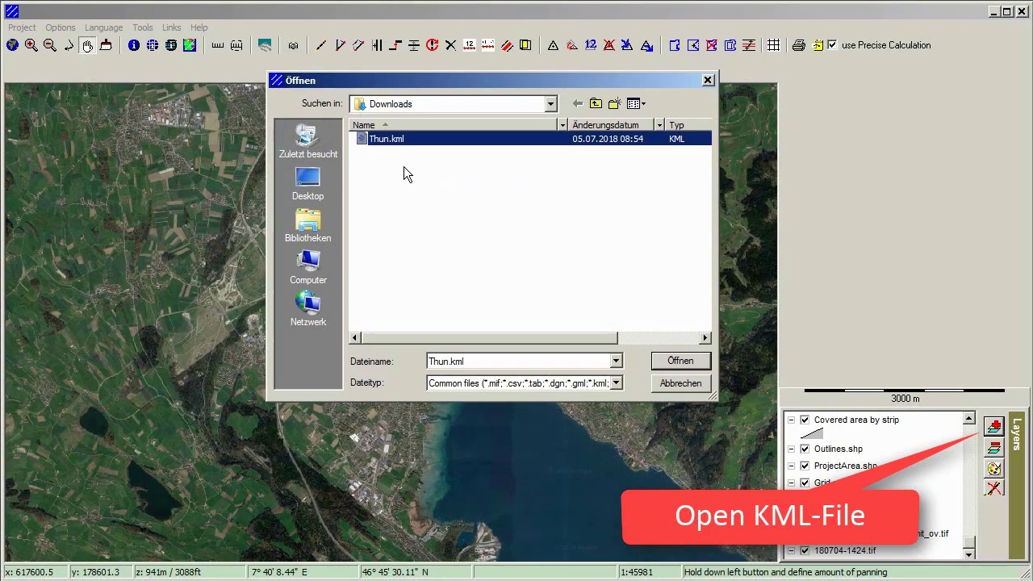
{"action": "left_click", "coordinate": [678, 363]}
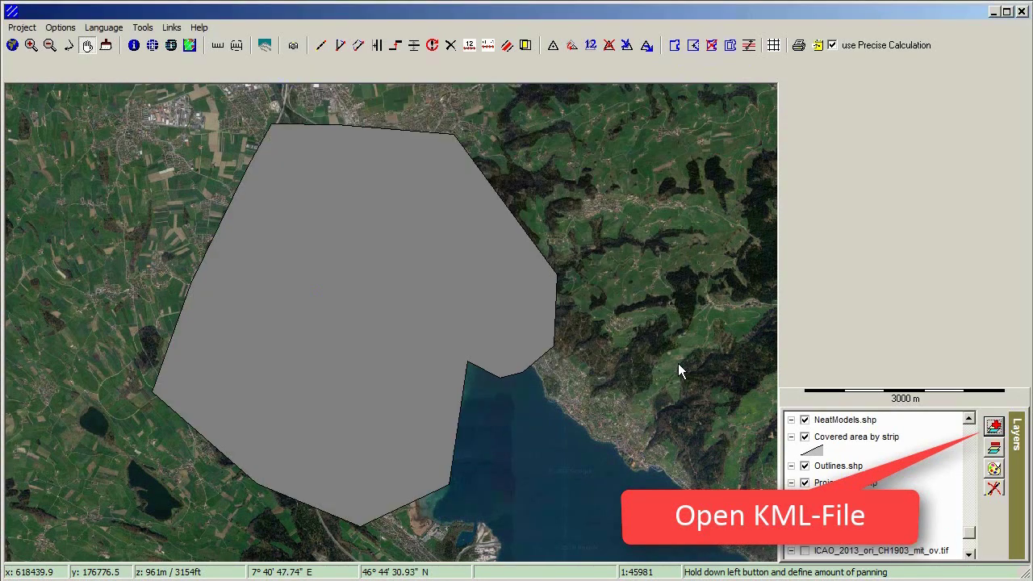
Move the Thun.shp layer down the layer order to between Covered area by strip and Outlines.shp
{"action": "left_click_drag", "start_coordinate": [971, 533], "coordinate": [972, 421]}
{"action": "left_click", "coordinate": [835, 420]}
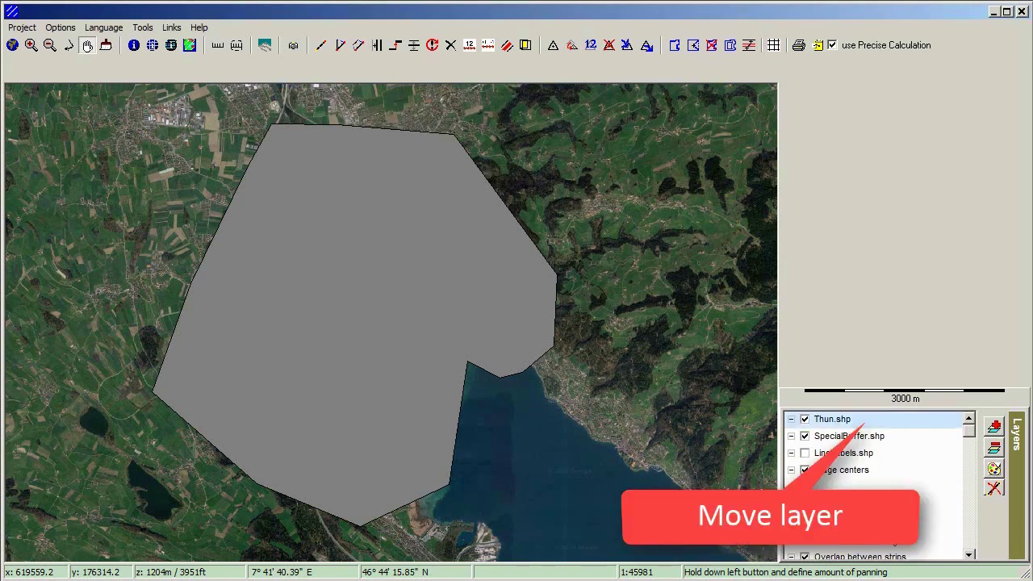
{"action": "left_click_drag", "start_coordinate": [881, 420], "coordinate": [898, 556]}
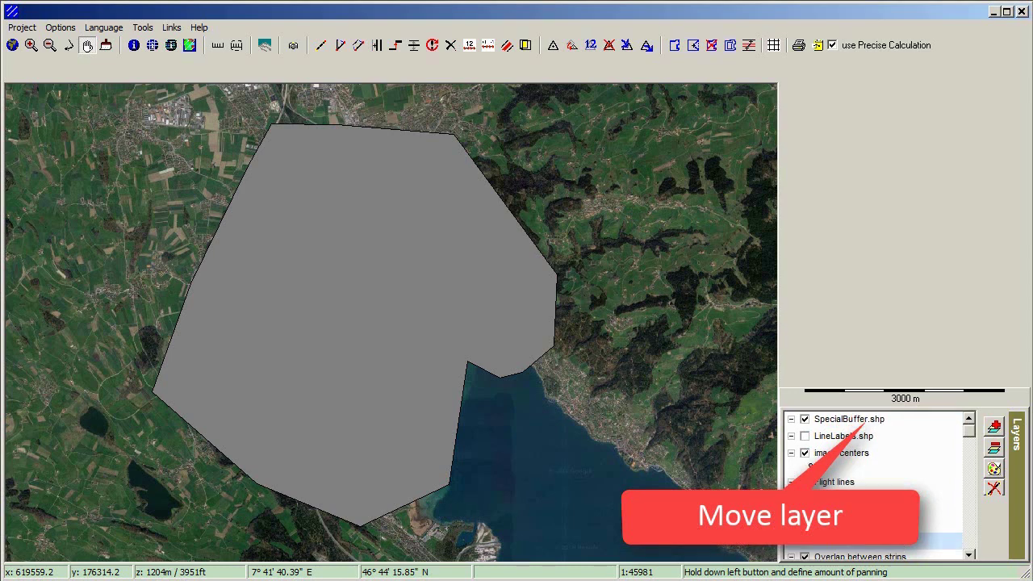
{"action": "left_click_drag", "start_coordinate": [968, 436], "coordinate": [971, 483]}
{"action": "left_click_drag", "start_coordinate": [872, 453], "coordinate": [876, 552]}
{"action": "left_click_drag", "start_coordinate": [971, 484], "coordinate": [971, 504]}
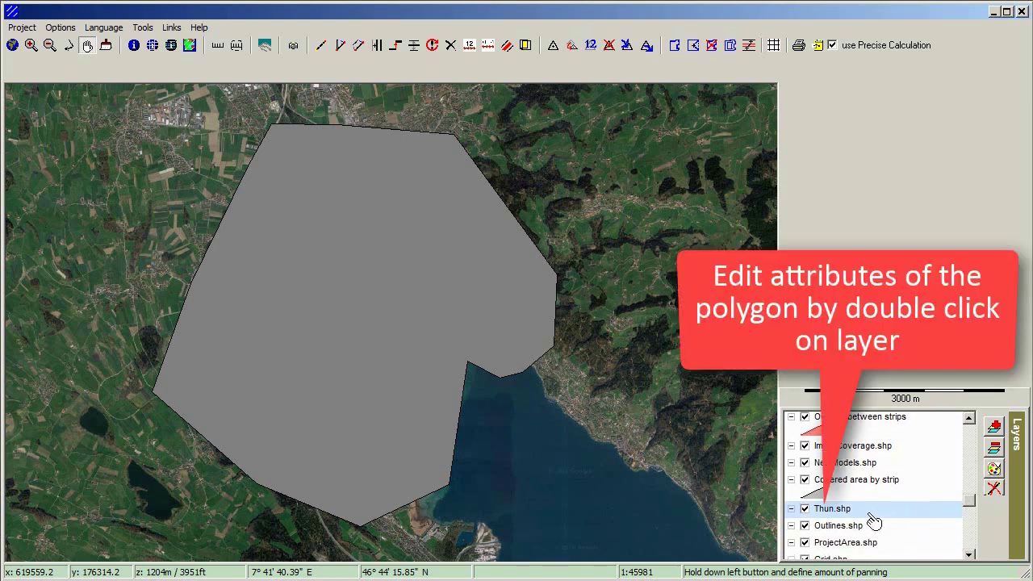
Open the Thun.shp layer properties and set its area pattern to TRANSPARENT
{"action": "double_click", "coordinate": [869, 513]}
{"action": "left_click", "coordinate": [433, 261]}
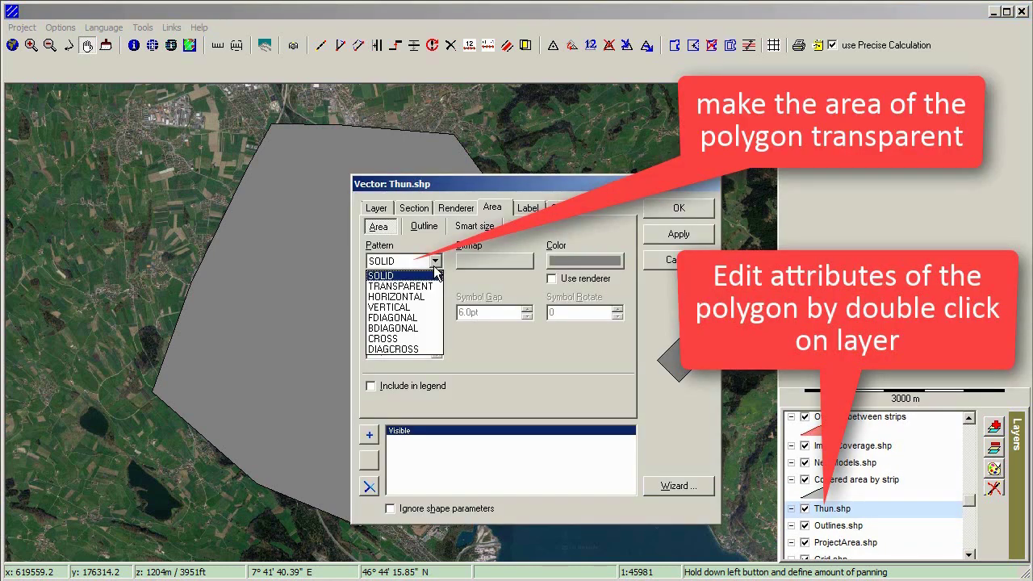
{"action": "left_click", "coordinate": [424, 286]}
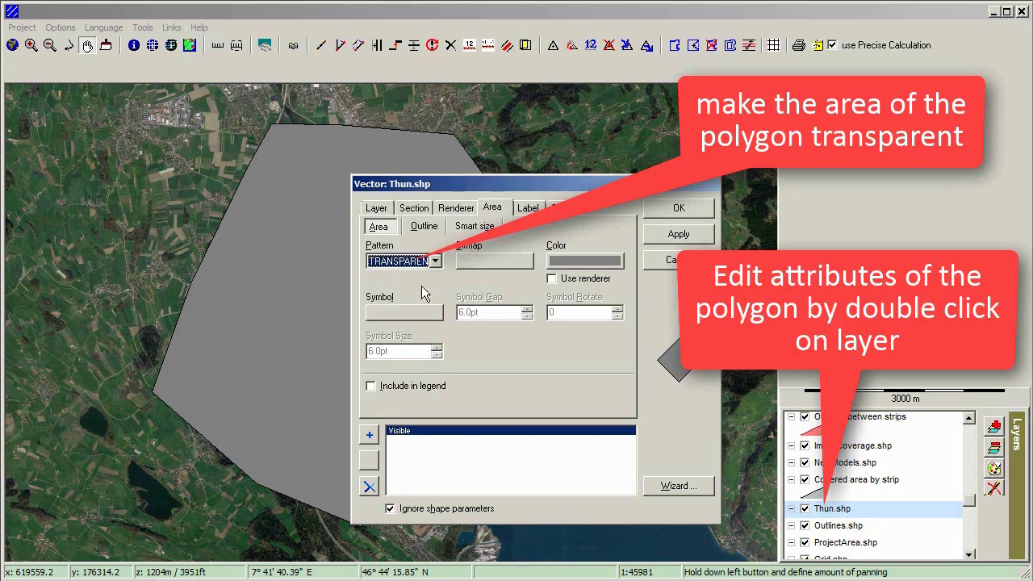
Give the Thun.shp polygon a solid red outline 2 pt wide and apply the layer properties
{"action": "left_click", "coordinate": [423, 227]}
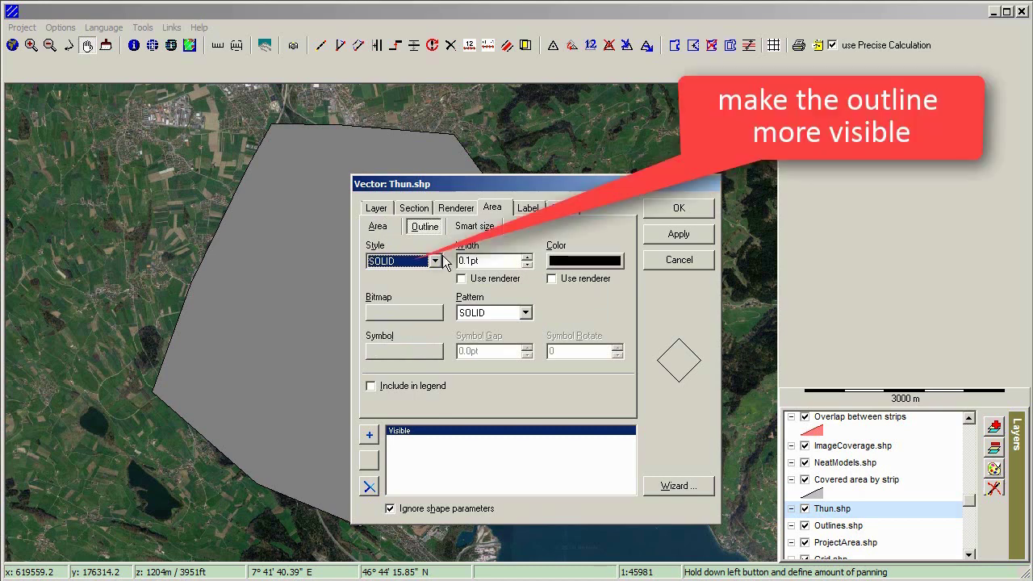
{"action": "left_click", "coordinate": [435, 261]}
{"action": "key", "text": "Escape"}
{"action": "key", "text": "Tab"}
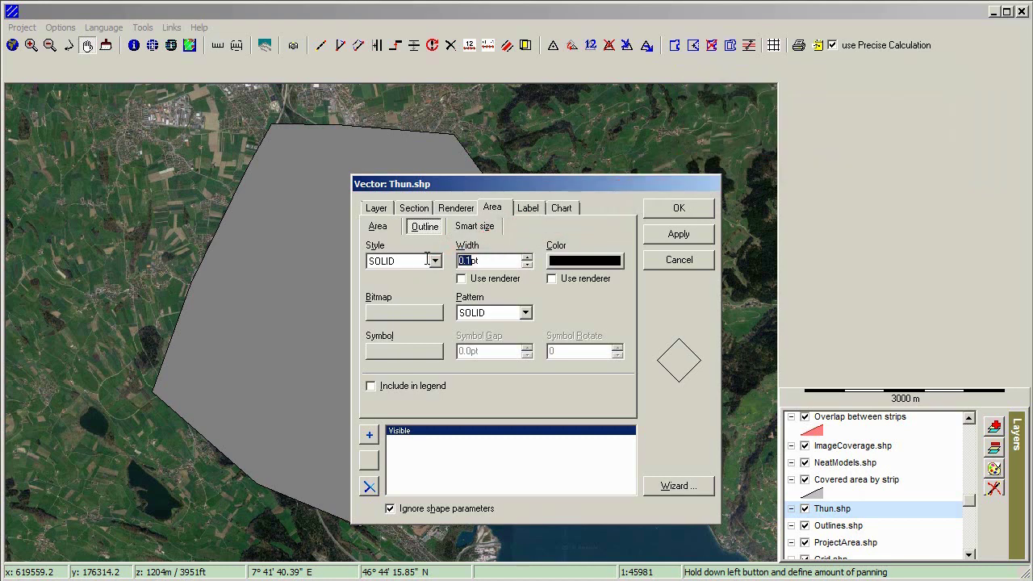
{"action": "type", "text": "2"}
{"action": "left_click", "coordinate": [596, 261]}
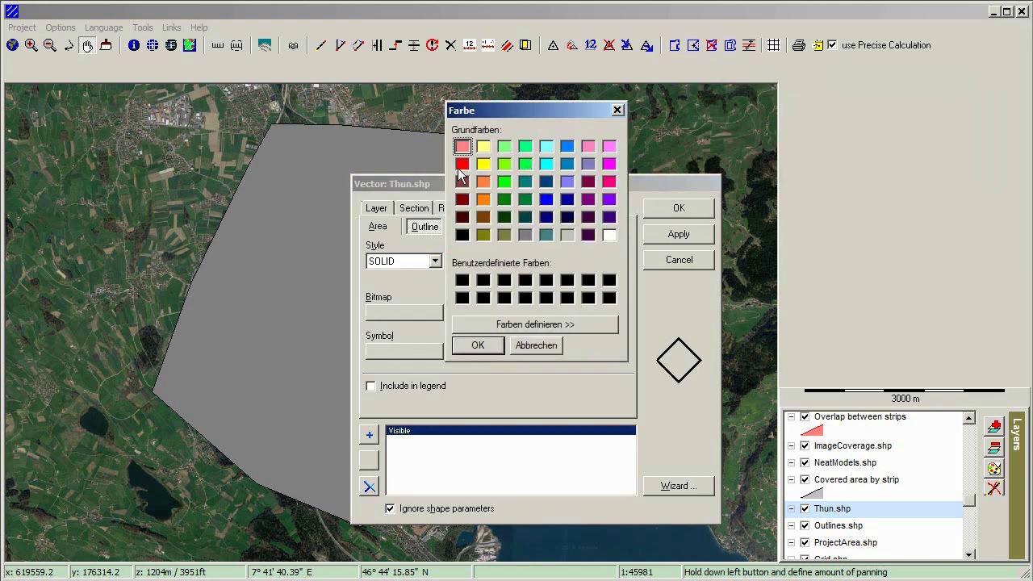
{"action": "left_click", "coordinate": [477, 345]}
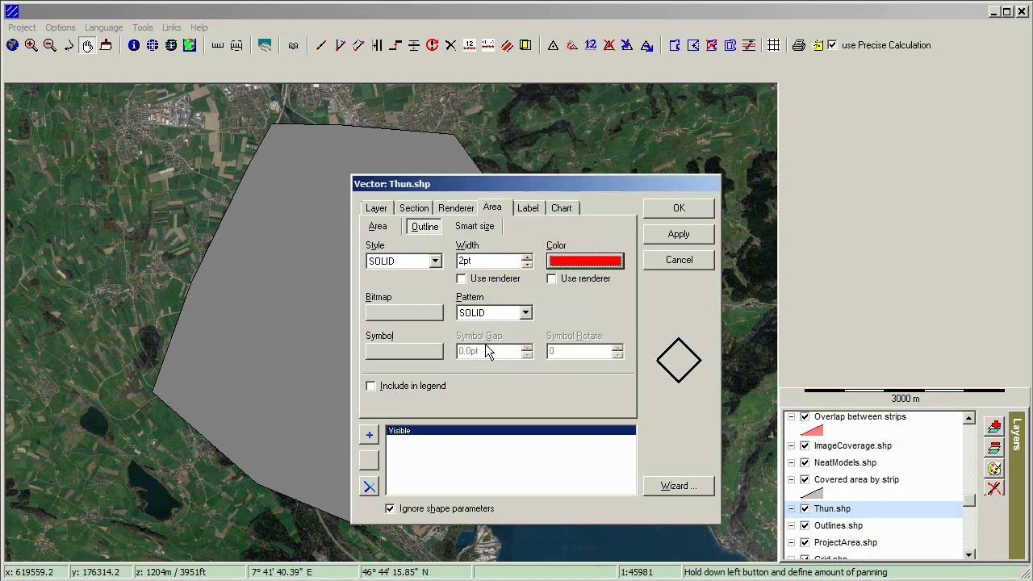
{"action": "left_click", "coordinate": [390, 226]}
{"action": "left_click", "coordinate": [420, 228]}
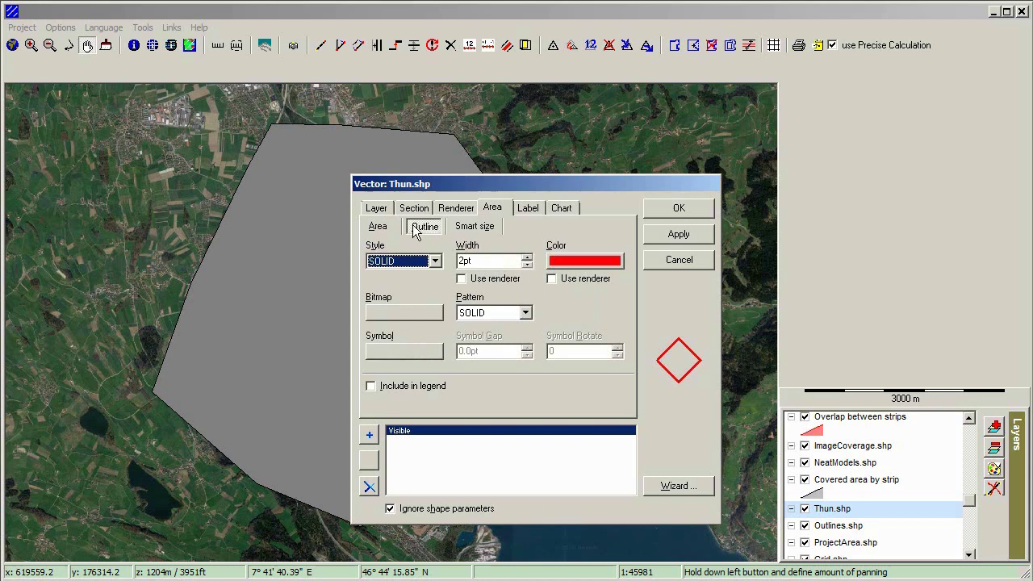
{"action": "left_click", "coordinate": [667, 239]}
{"action": "left_click", "coordinate": [672, 205]}
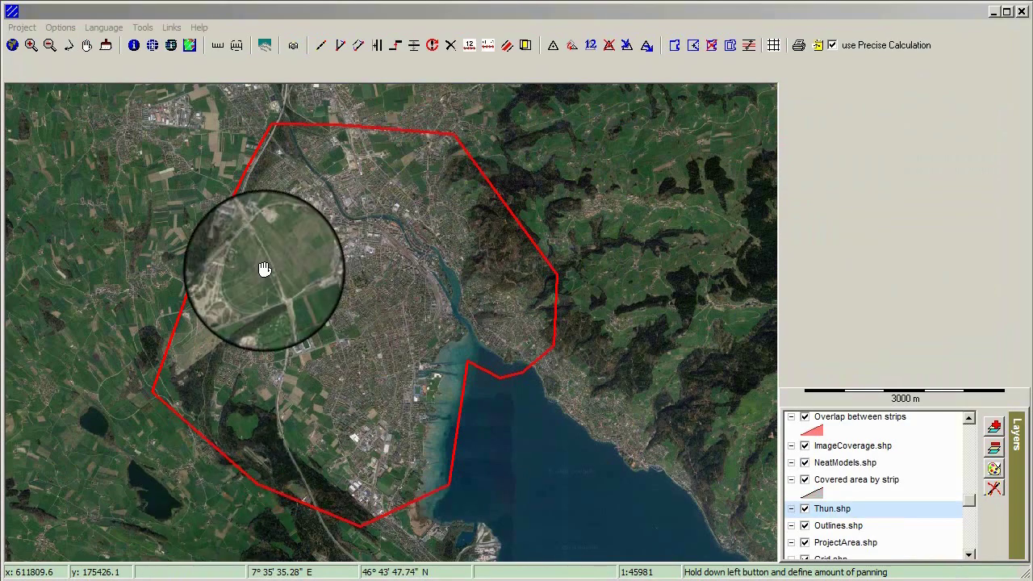
Start a new TopoFlight project with base folder P:\temp\RT\topoflight\Thun\ and project name Thun
{"action": "left_click", "coordinate": [83, 25]}
{"action": "left_click", "coordinate": [32, 46]}
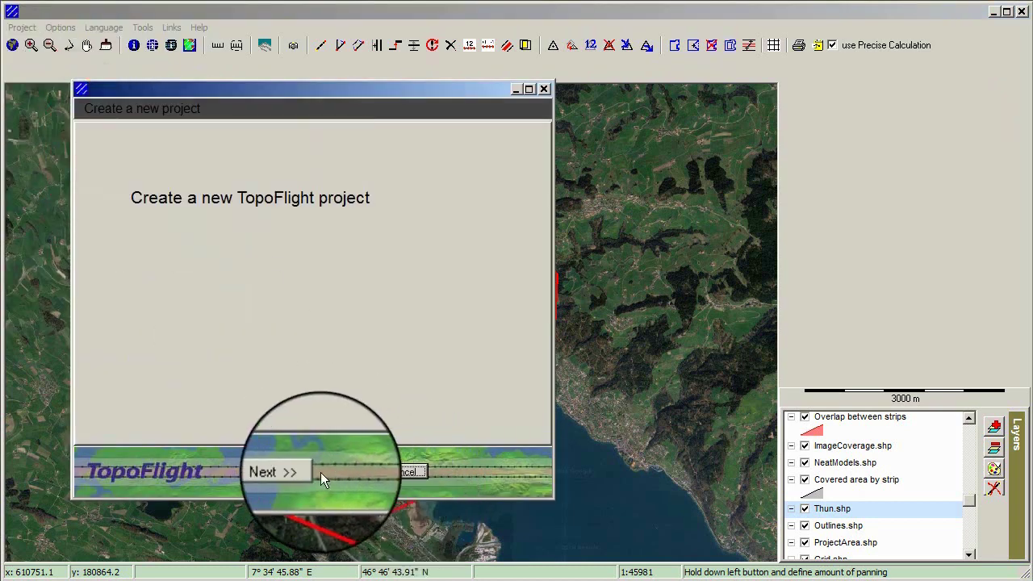
{"action": "left_click", "coordinate": [290, 472]}
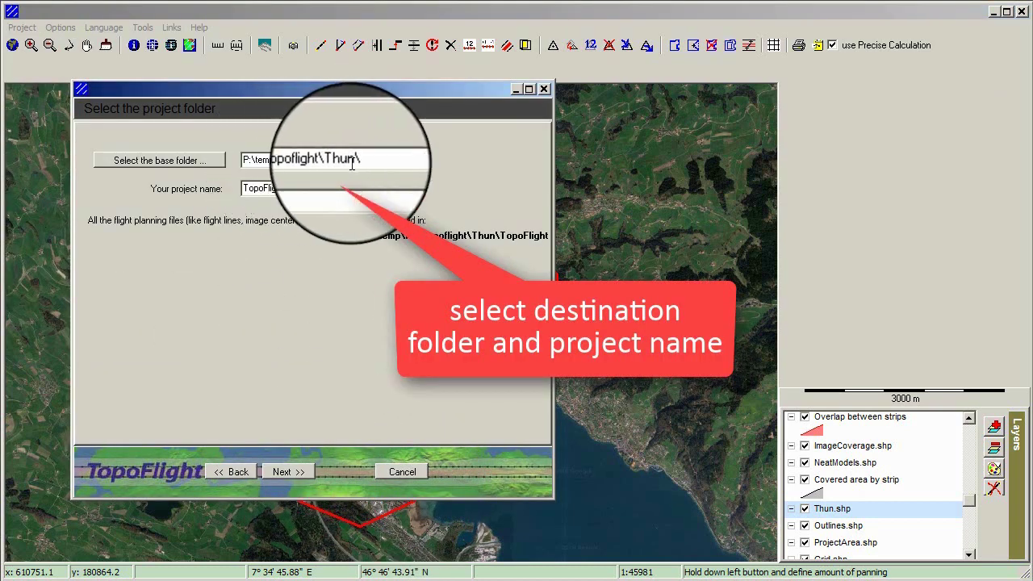
{"action": "left_click", "coordinate": [183, 163]}
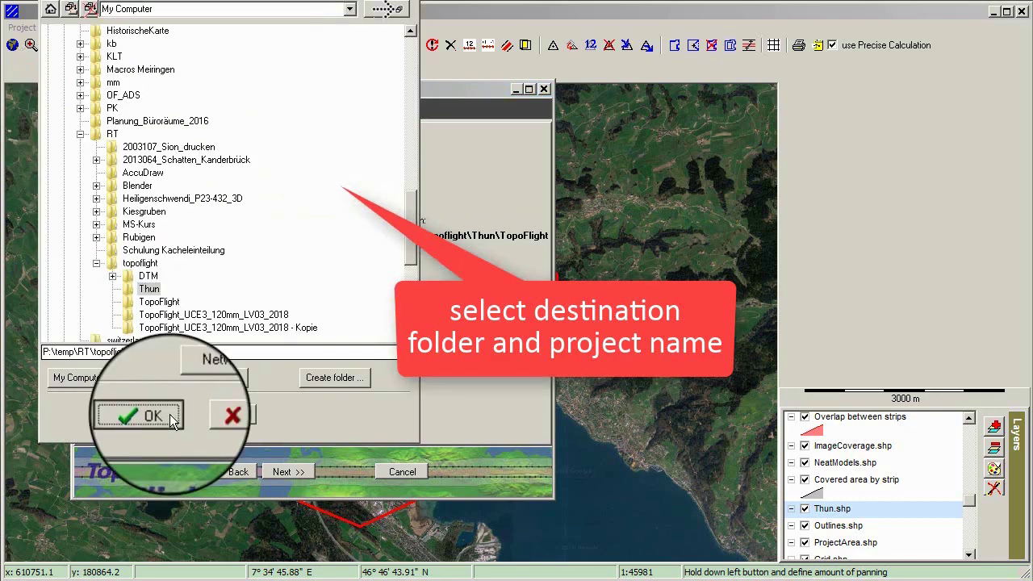
{"action": "left_click", "coordinate": [149, 415]}
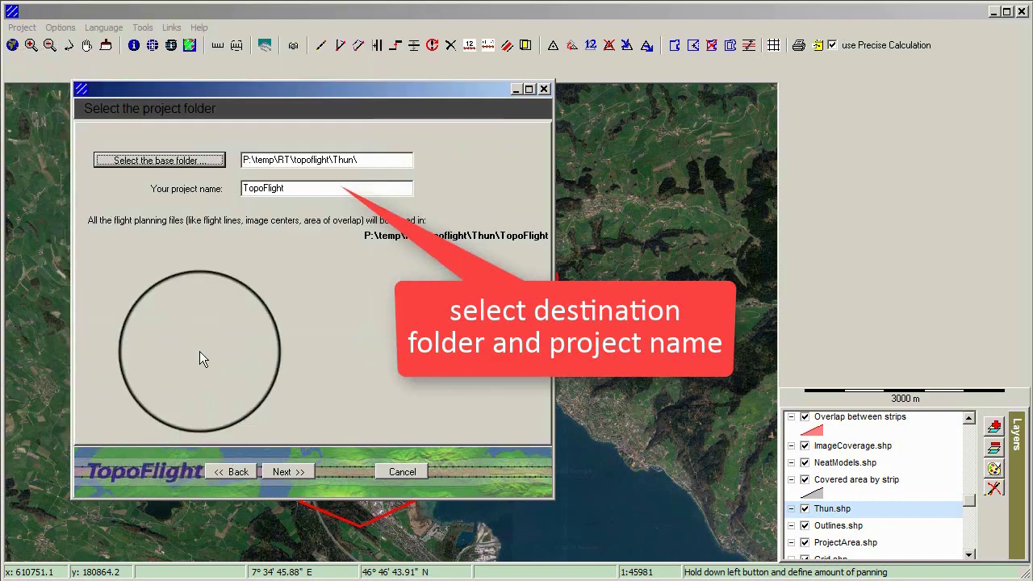
{"action": "double_click", "coordinate": [285, 192]}
{"action": "type", "text": "Thun"}
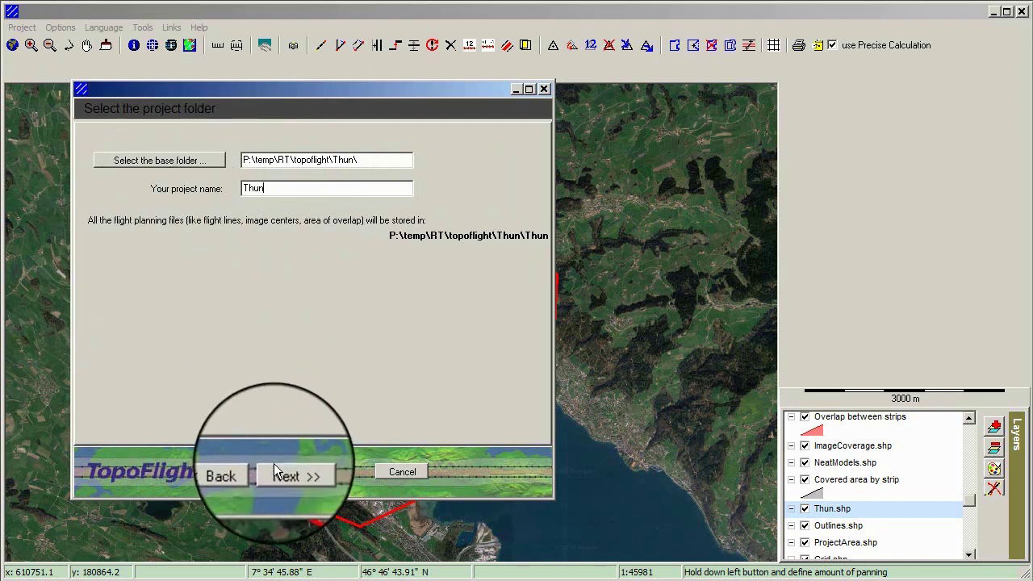
Select the Vexcel UltraCam Eagle M3 120mm digital frame camera as the project's sensor
{"action": "left_click", "coordinate": [282, 471]}
{"action": "left_click", "coordinate": [184, 178]}
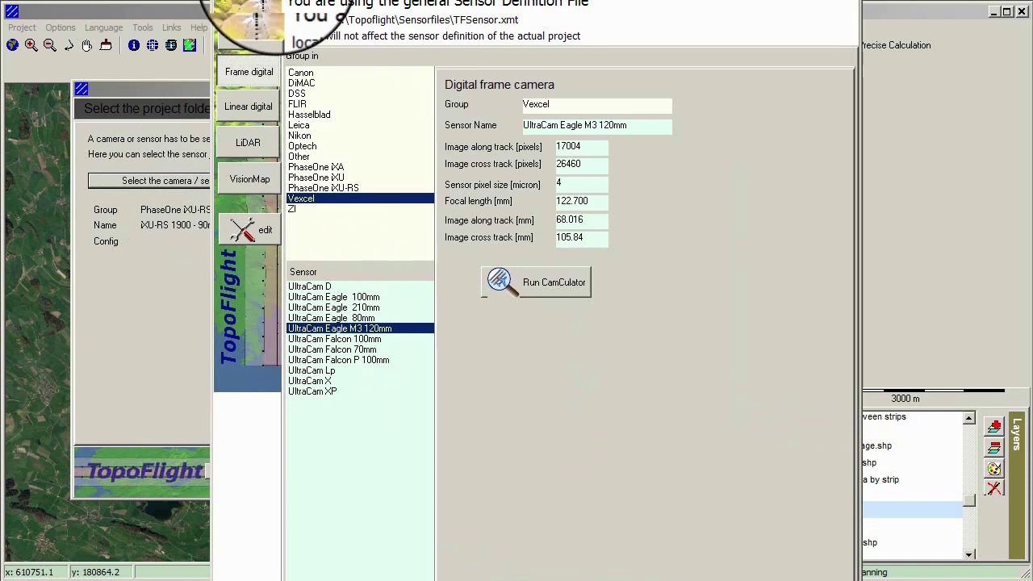
{"action": "left_click_drag", "start_coordinate": [271, 7], "coordinate": [152, 8]}
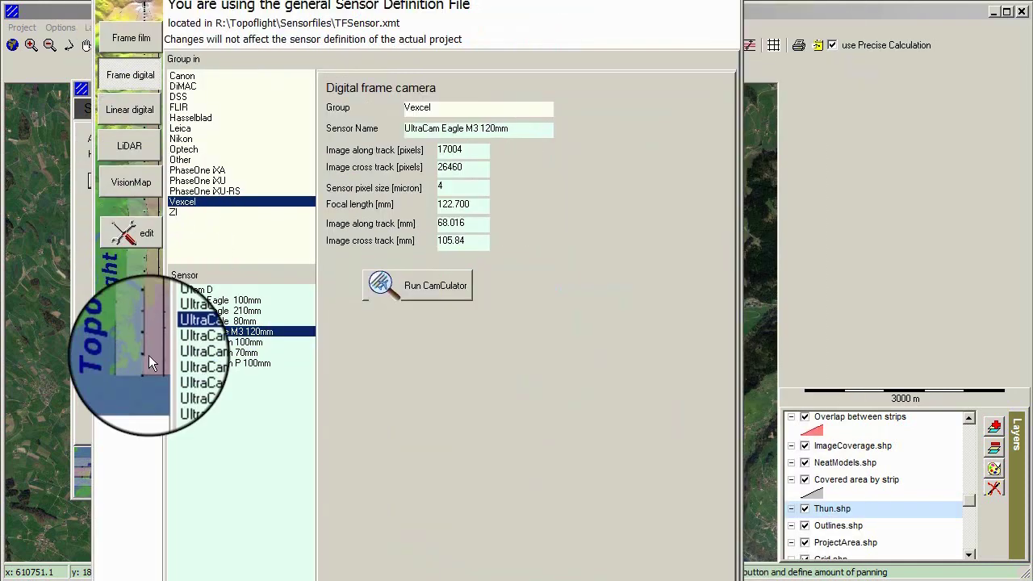
{"action": "left_click", "coordinate": [194, 364]}
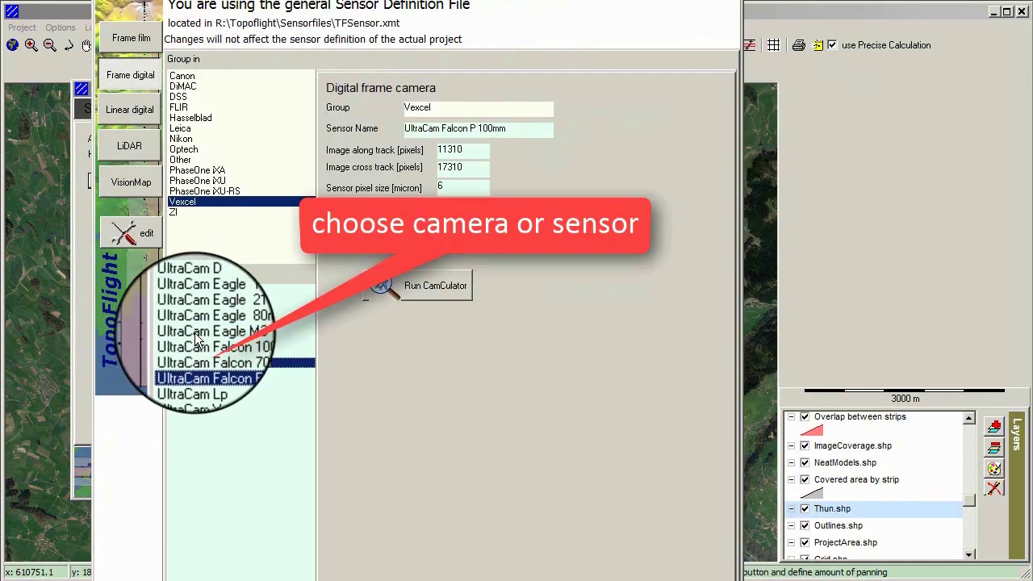
{"action": "left_click", "coordinate": [196, 331]}
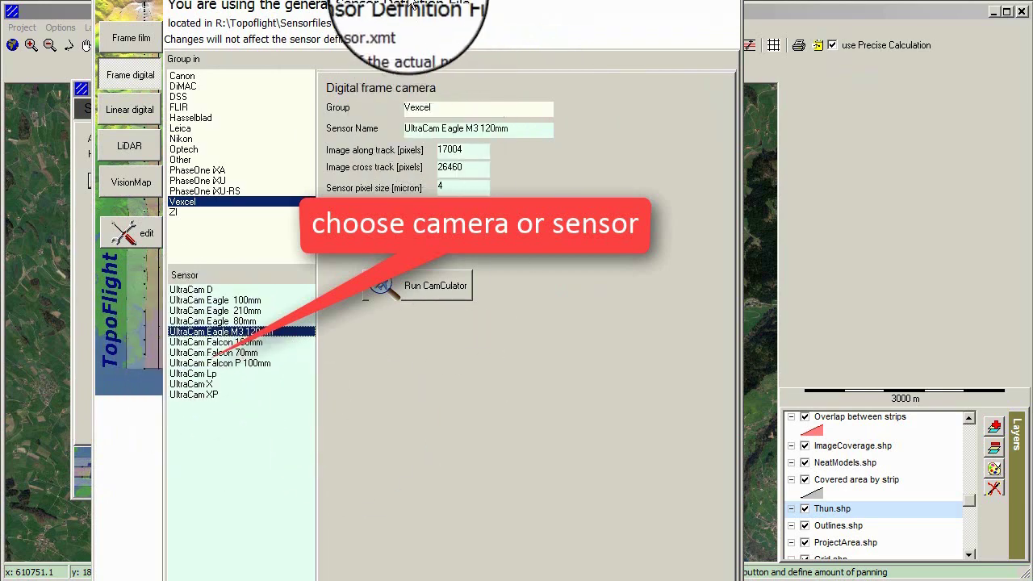
{"action": "scroll", "coordinate": [375, 382], "scroll_direction": "down", "scroll_amount": 2}
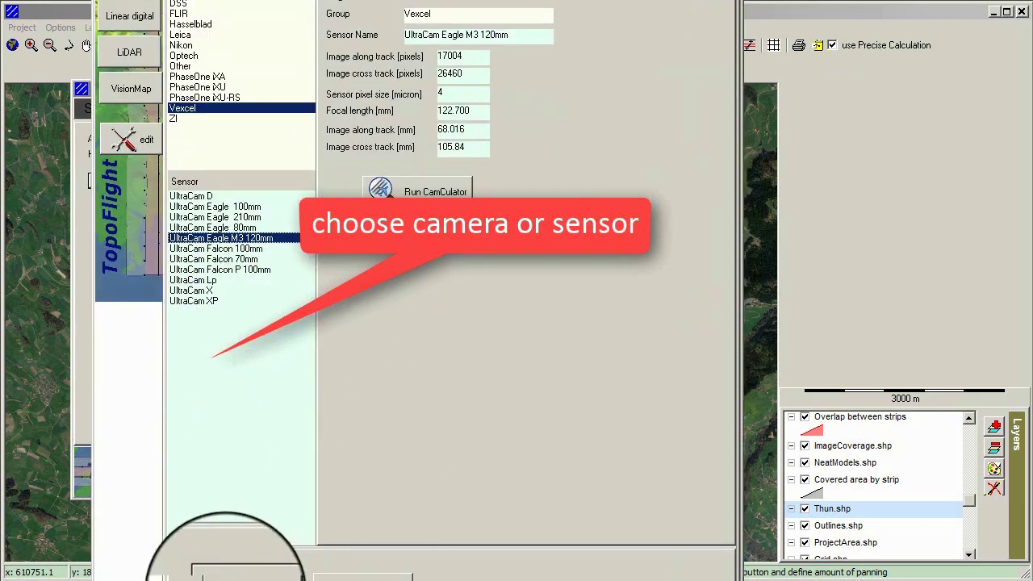
{"action": "left_click", "coordinate": [252, 576]}
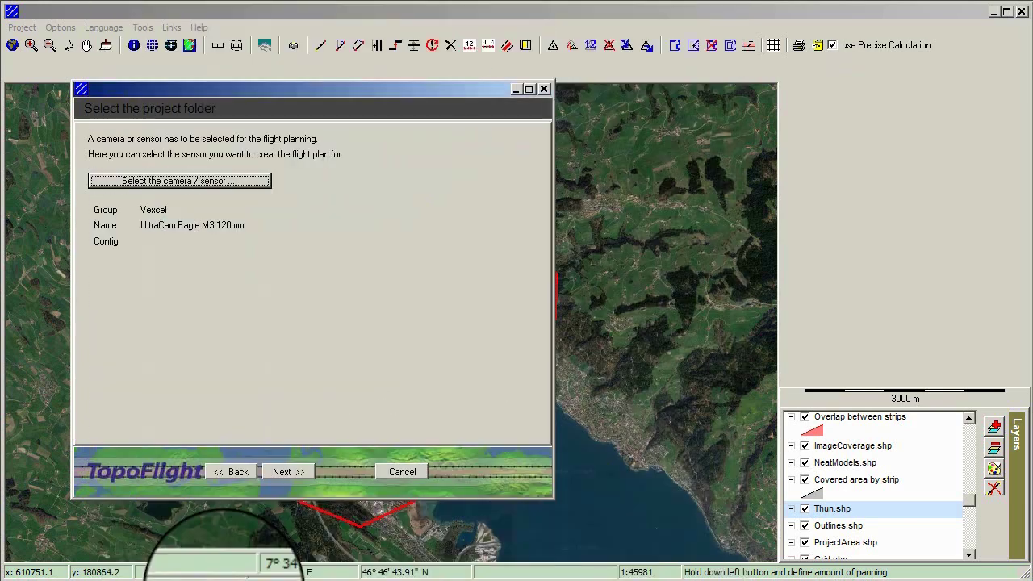
Create the project with Thun.kml as base map in Switzerland LV03 projection, leaving the DTM import for after project creation
{"action": "left_click", "coordinate": [290, 474]}
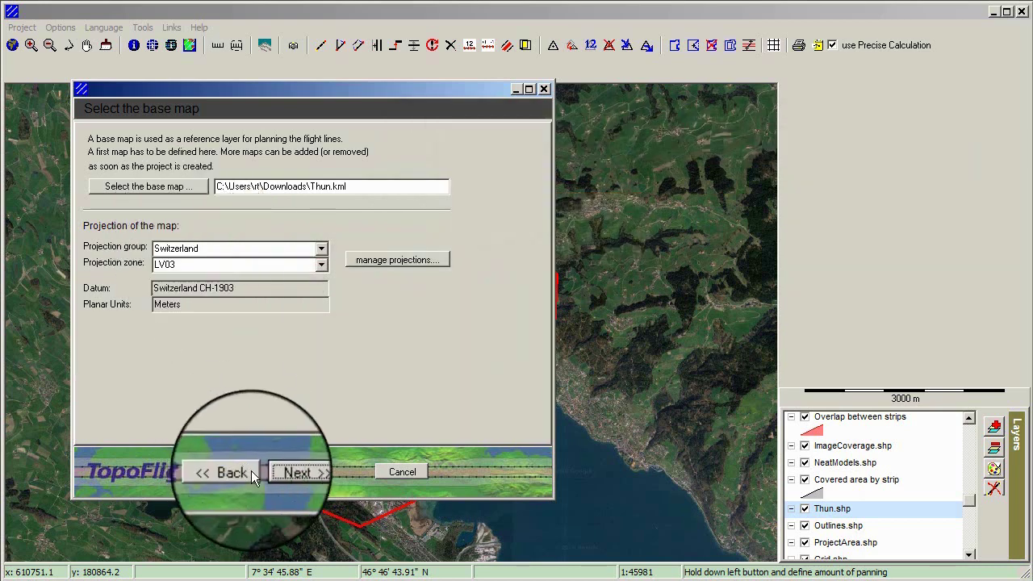
{"action": "left_click", "coordinate": [279, 472]}
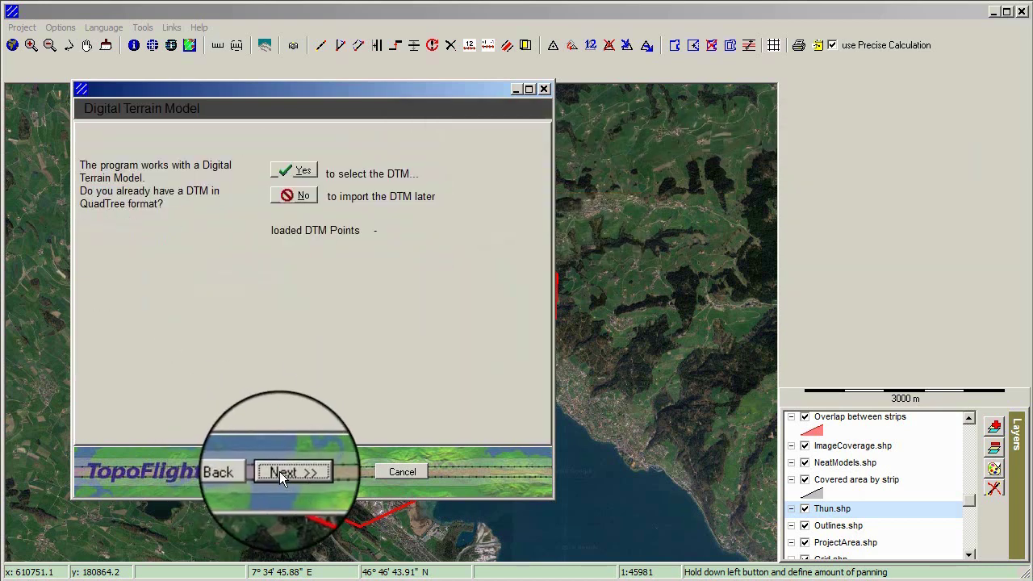
{"action": "left_click", "coordinate": [286, 195]}
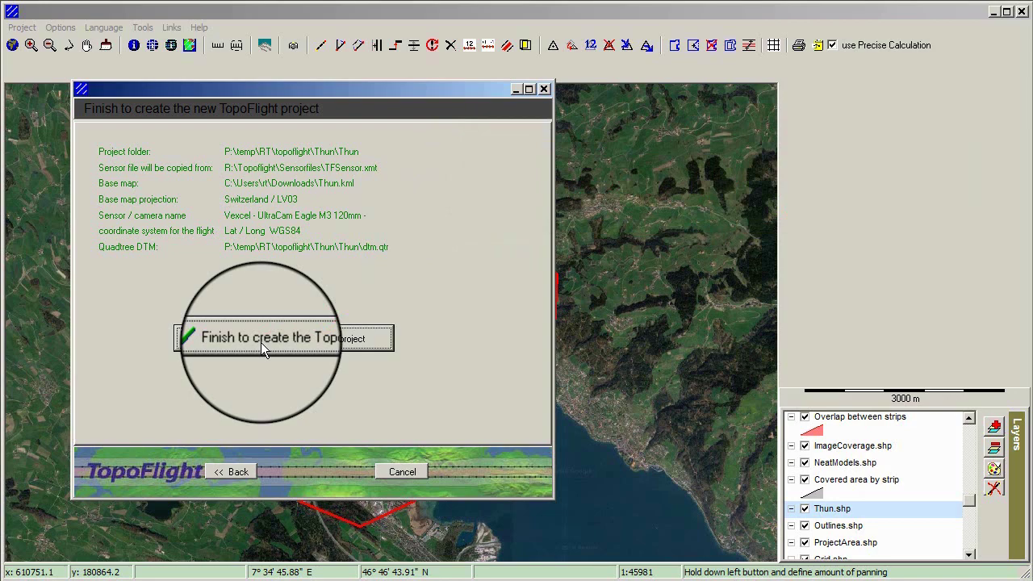
{"action": "left_click", "coordinate": [261, 343]}
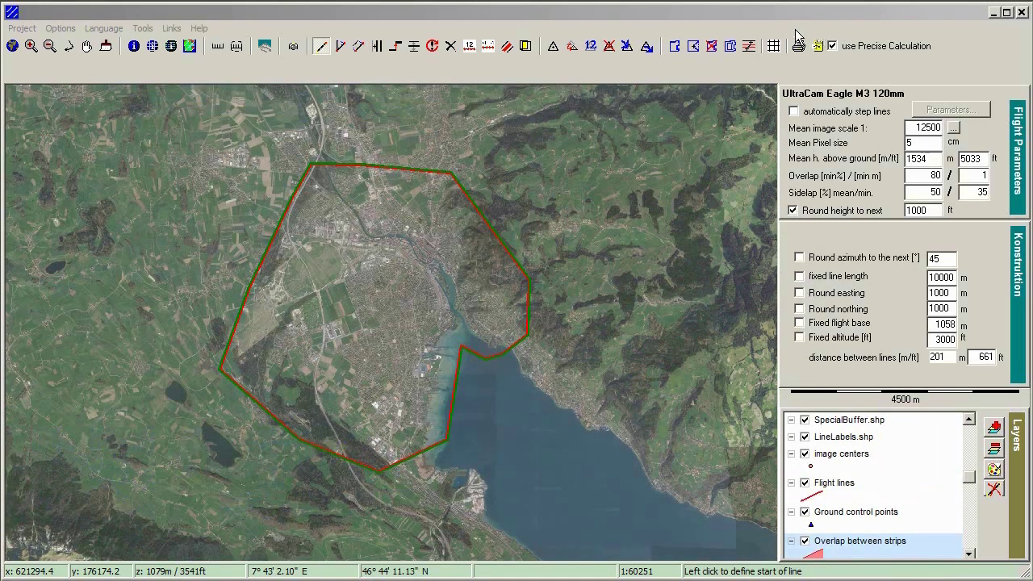
Activate the Thun polygon as the line construction area and place the first flight line across it from northwest to southeast, azimuth about 142°
{"action": "left_click", "coordinate": [730, 47]}
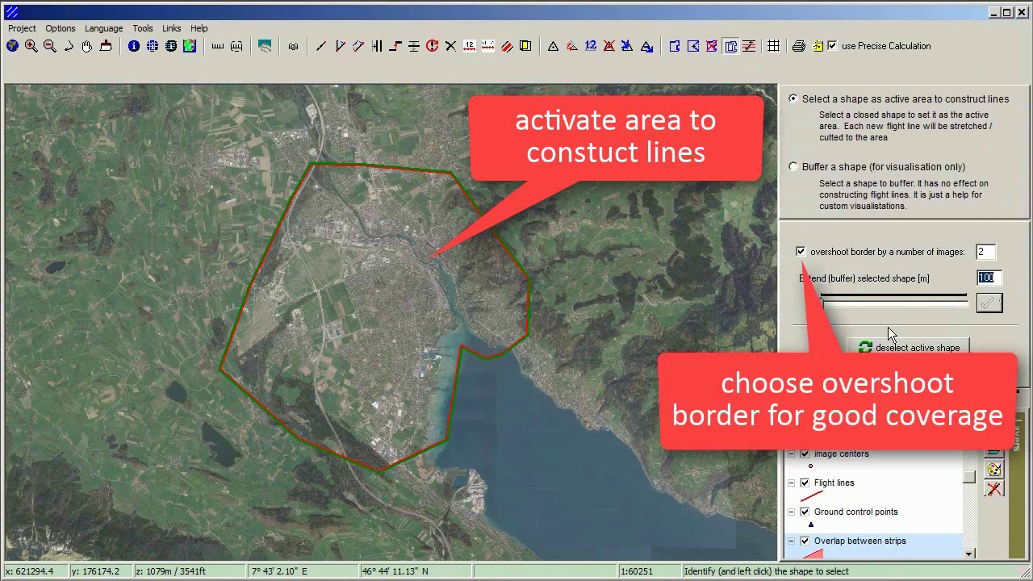
{"action": "left_click", "coordinate": [433, 250]}
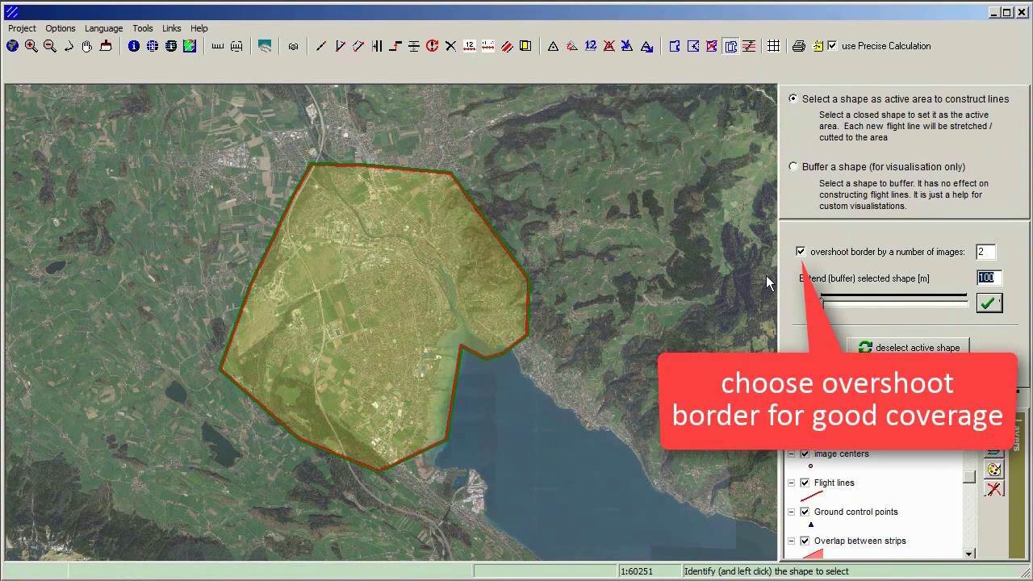
{"action": "left_click", "coordinate": [322, 47]}
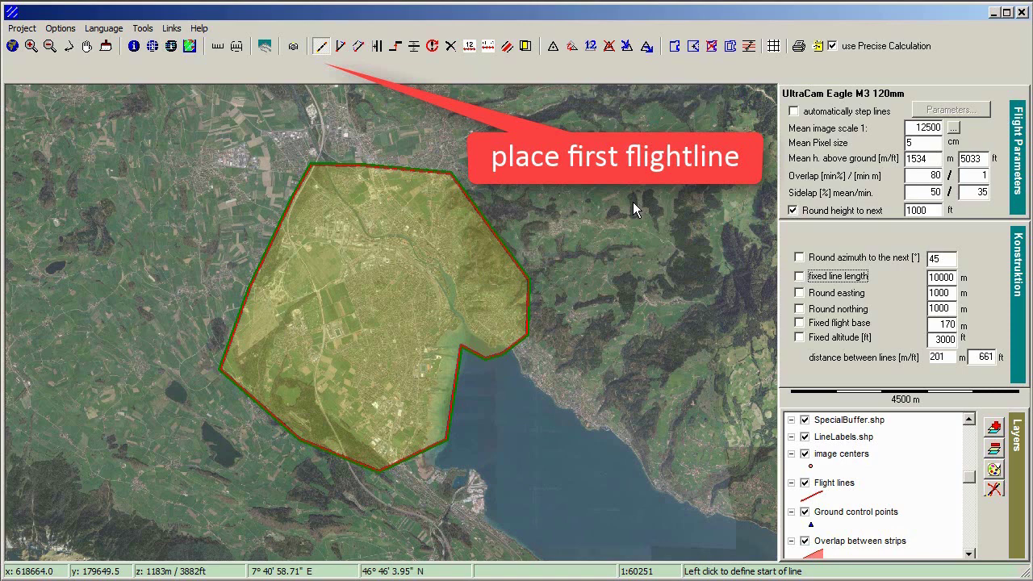
{"action": "left_click", "coordinate": [239, 95]}
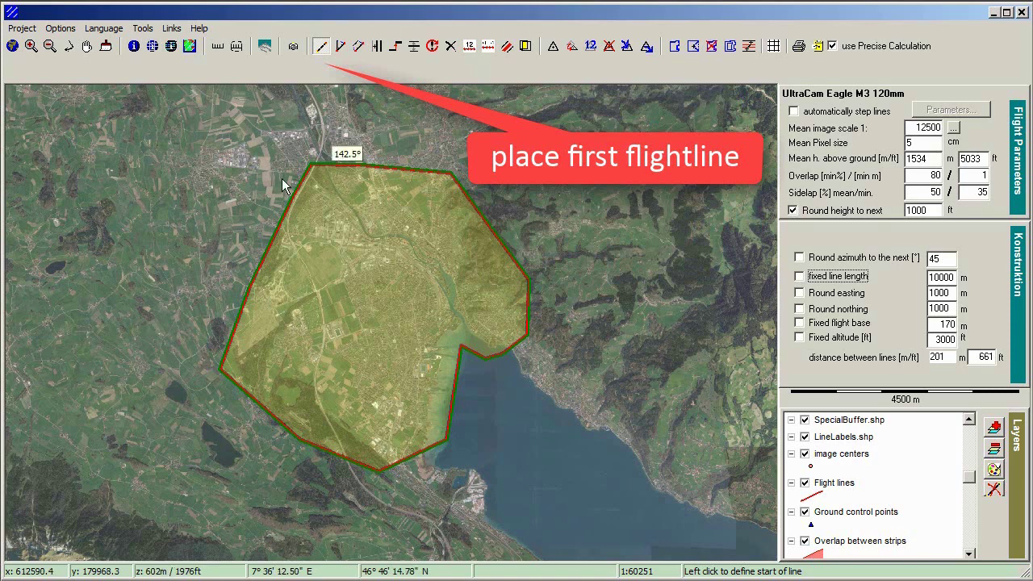
{"action": "left_click", "coordinate": [475, 373]}
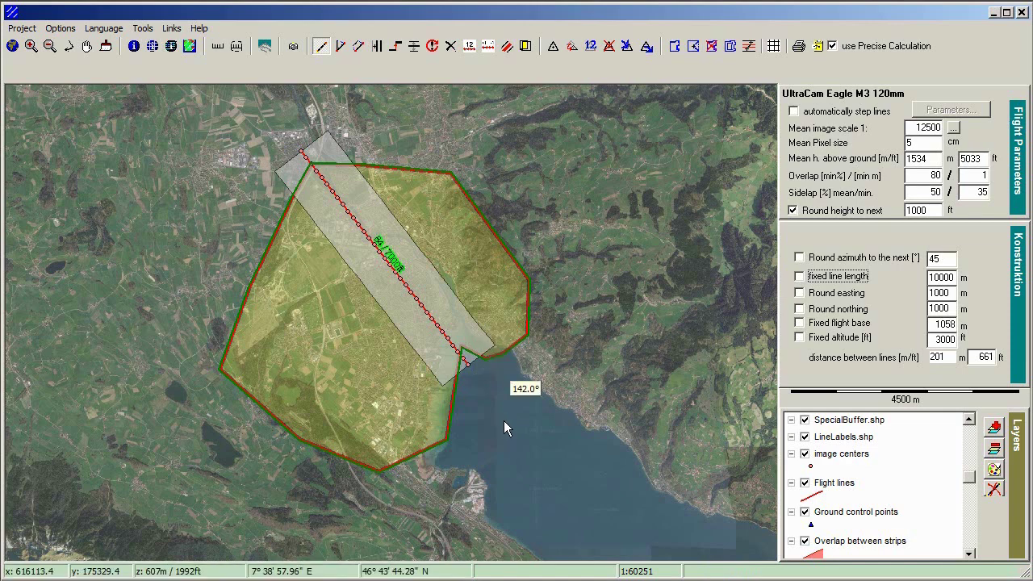
Fill the whole selected shape with additional flight lines parallel to the first one and deselect the active shape
{"action": "left_click", "coordinate": [377, 45]}
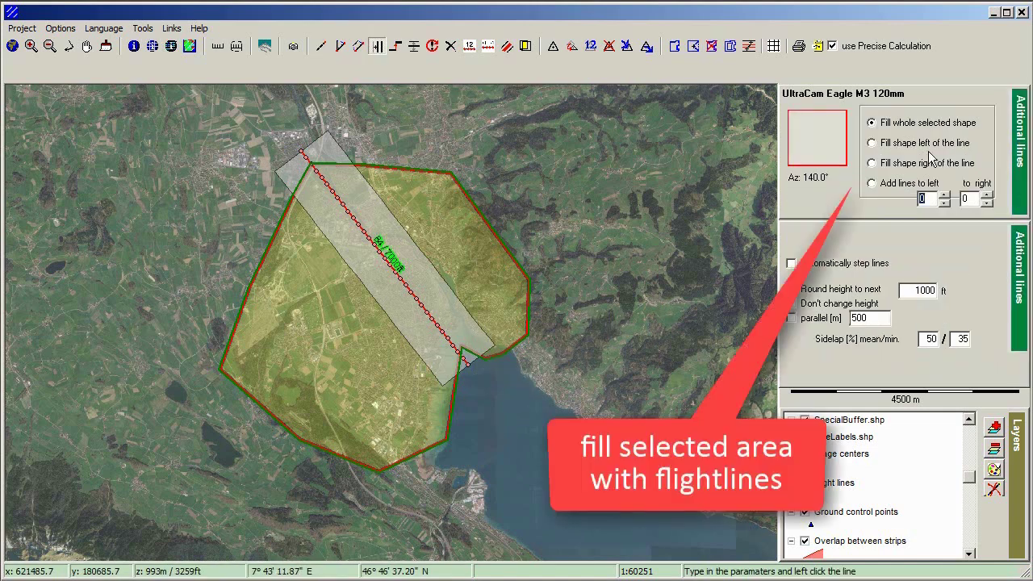
{"action": "left_click", "coordinate": [403, 279]}
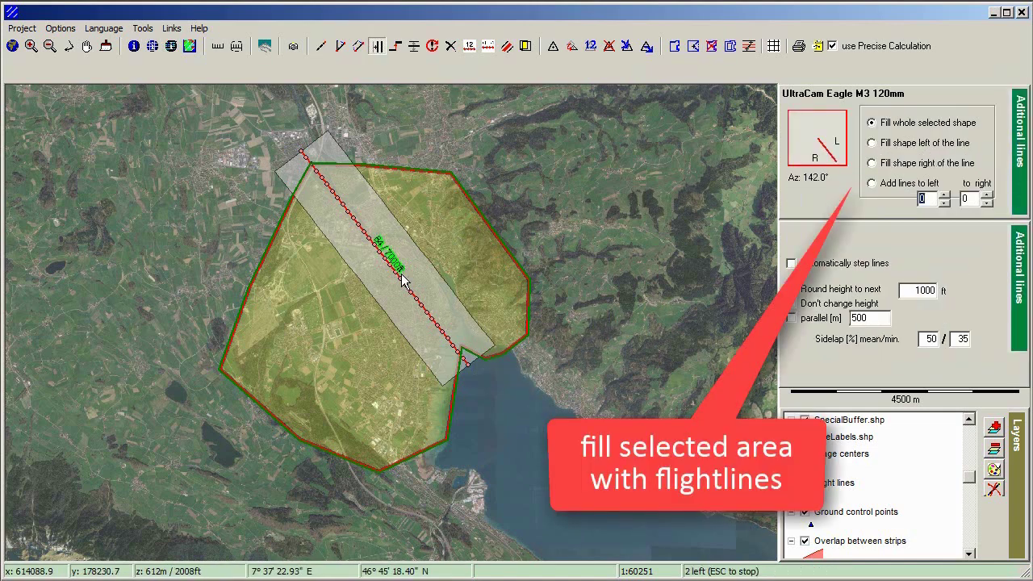
{"action": "left_click", "coordinate": [403, 278]}
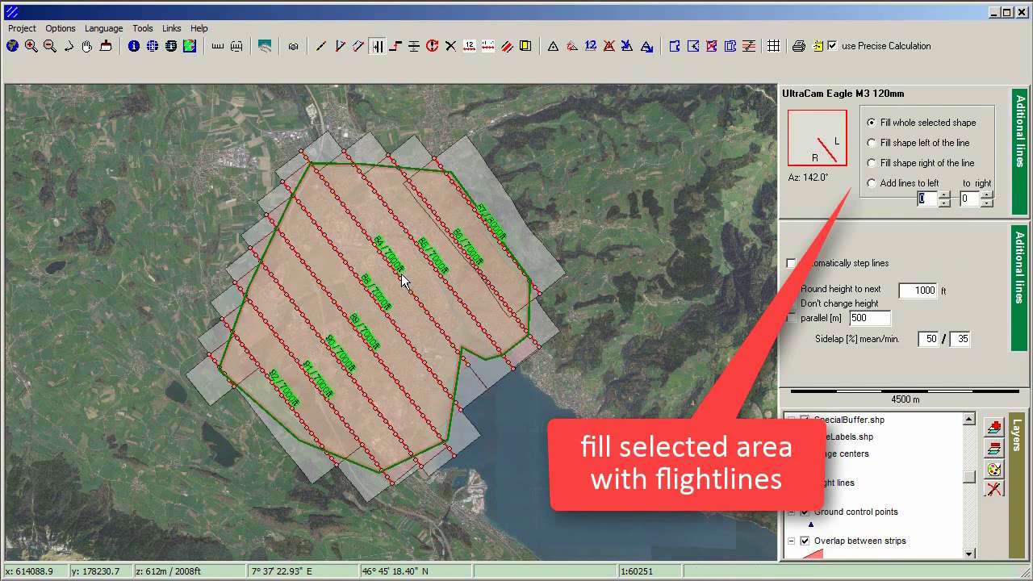
{"action": "left_click", "coordinate": [731, 45]}
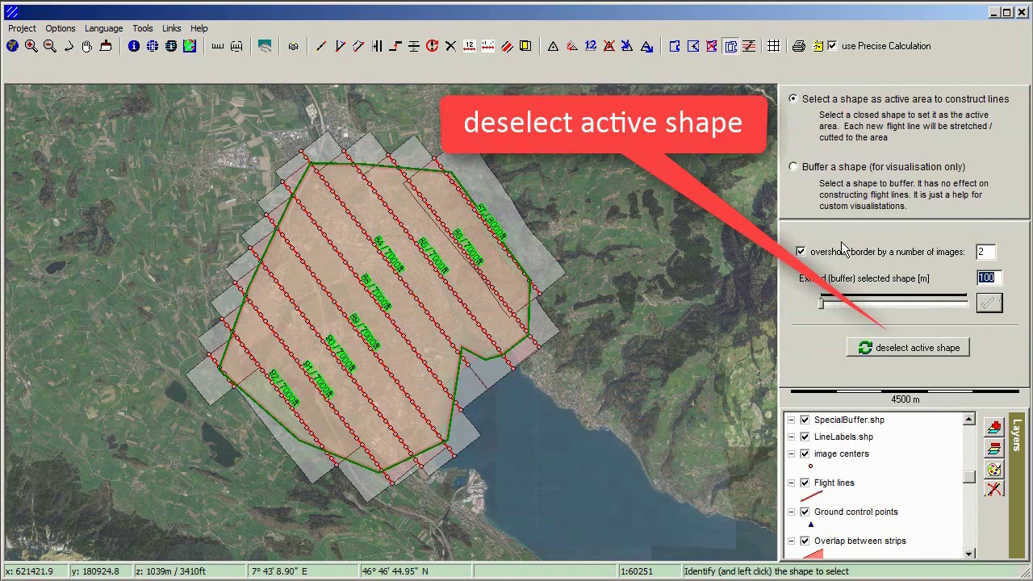
{"action": "left_click", "coordinate": [886, 348]}
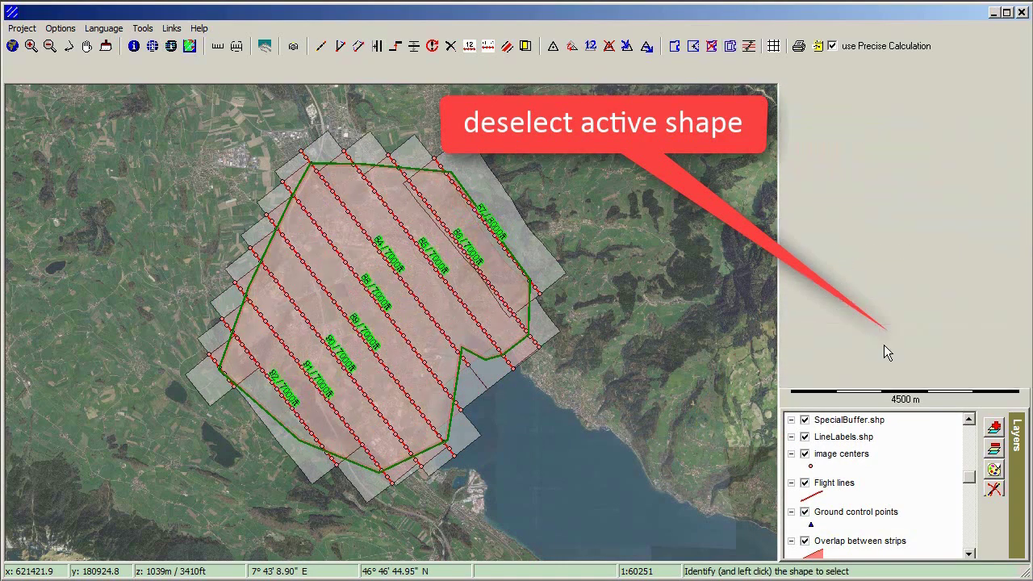
Extend the short southwesternmost flight line toward the southeast, keeping its height and azimuth fixed
{"action": "left_click", "coordinate": [31, 45]}
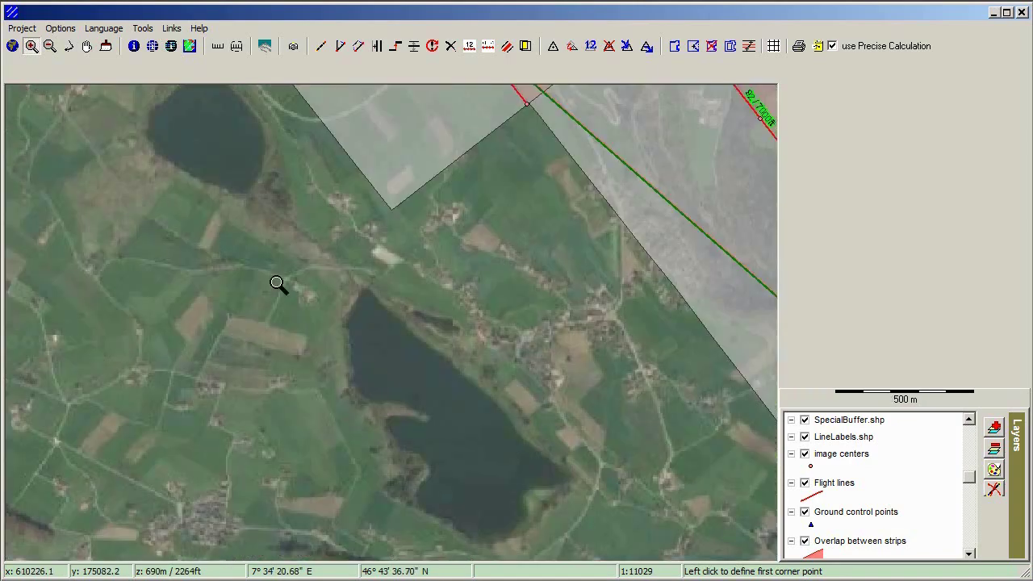
{"action": "left_click", "coordinate": [49, 46]}
{"action": "left_click", "coordinate": [353, 252]}
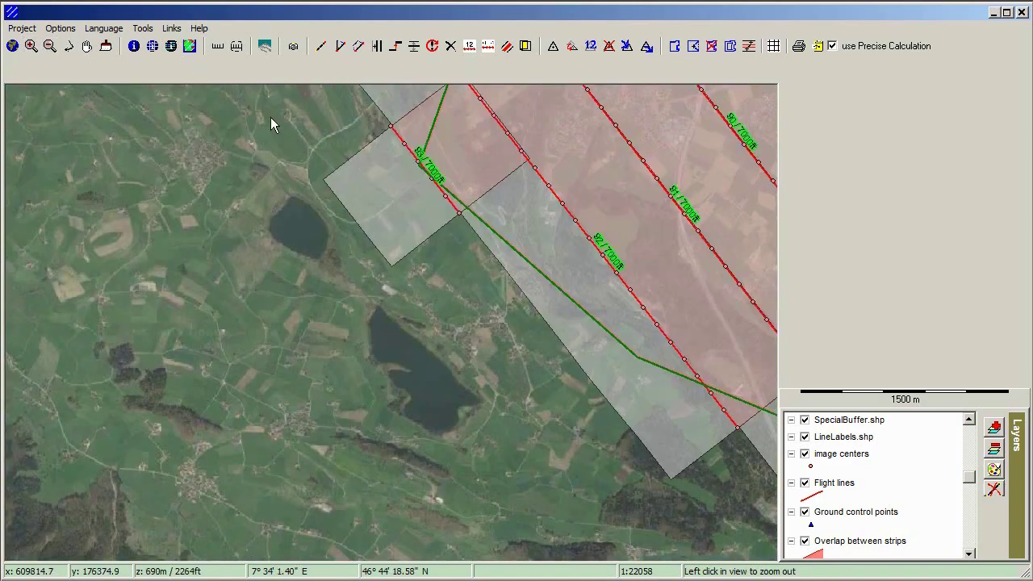
{"action": "left_click", "coordinate": [341, 47]}
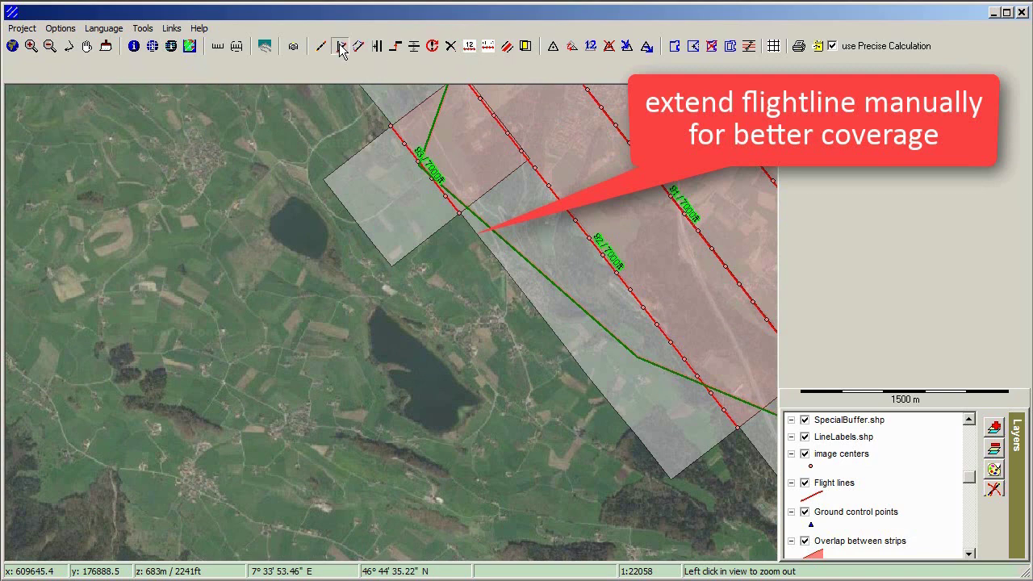
{"action": "left_click", "coordinate": [459, 215]}
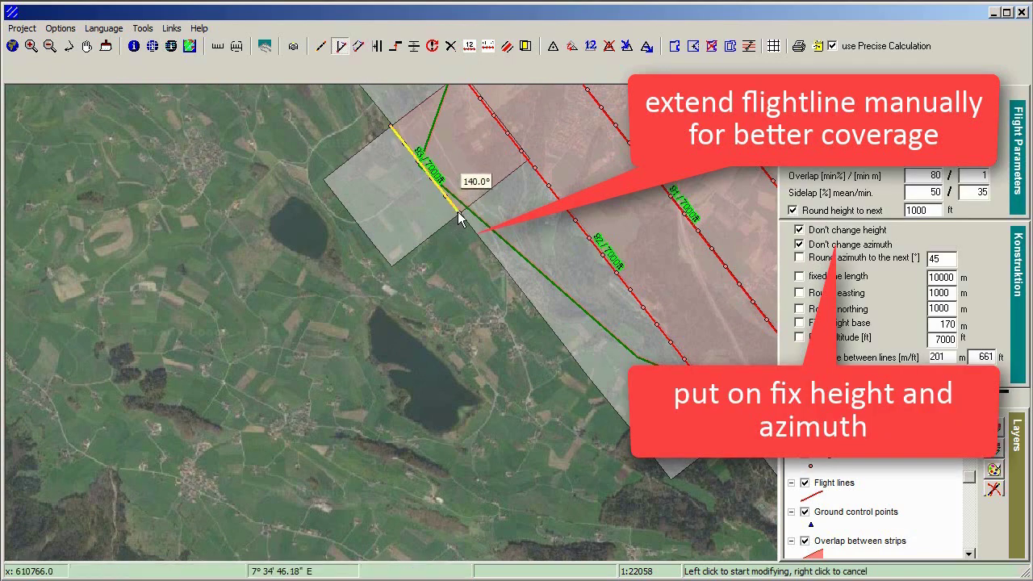
{"action": "left_click", "coordinate": [501, 265]}
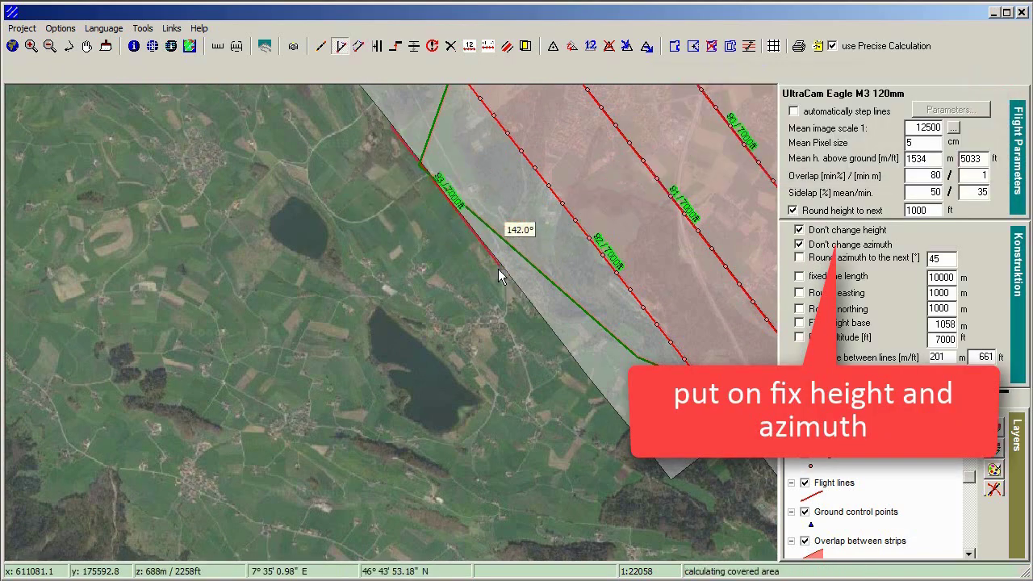
Examine the strip coverage along the polygon border around the whole project area
{"action": "left_click", "coordinate": [86, 47]}
{"action": "left_click_drag", "start_coordinate": [512, 266], "coordinate": [306, 344]}
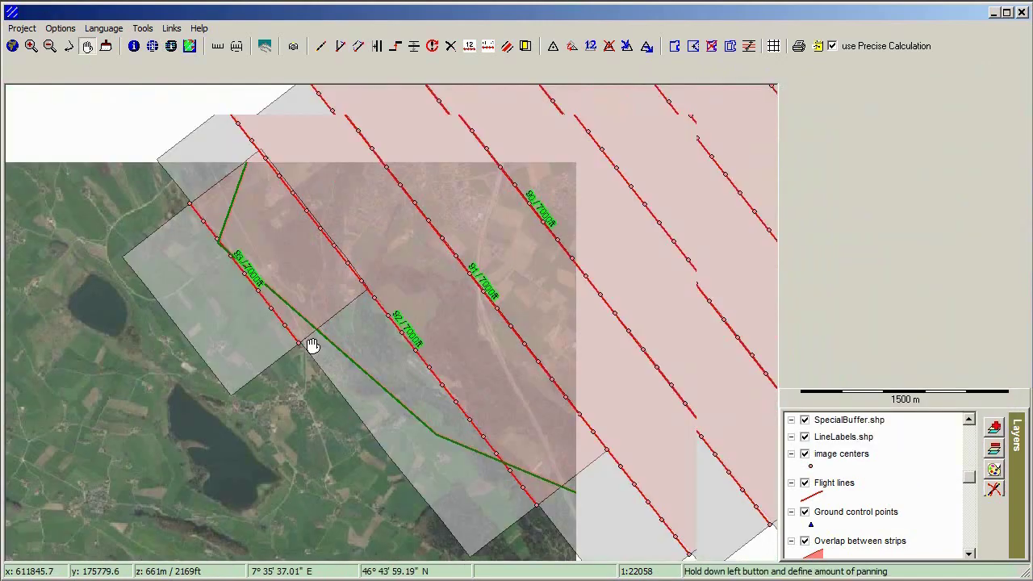
{"action": "left_click_drag", "start_coordinate": [393, 312], "coordinate": [131, 351]}
{"action": "left_click_drag", "start_coordinate": [512, 424], "coordinate": [234, 440]}
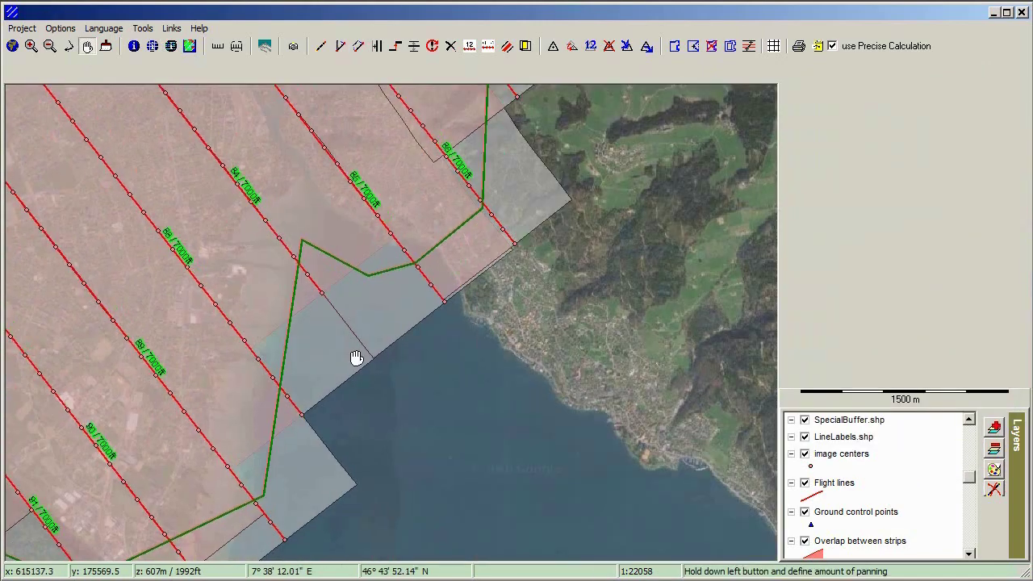
{"action": "left_click_drag", "start_coordinate": [355, 357], "coordinate": [362, 479]}
{"action": "left_click_drag", "start_coordinate": [374, 441], "coordinate": [443, 294]}
{"action": "left_click_drag", "start_coordinate": [362, 301], "coordinate": [294, 223]}
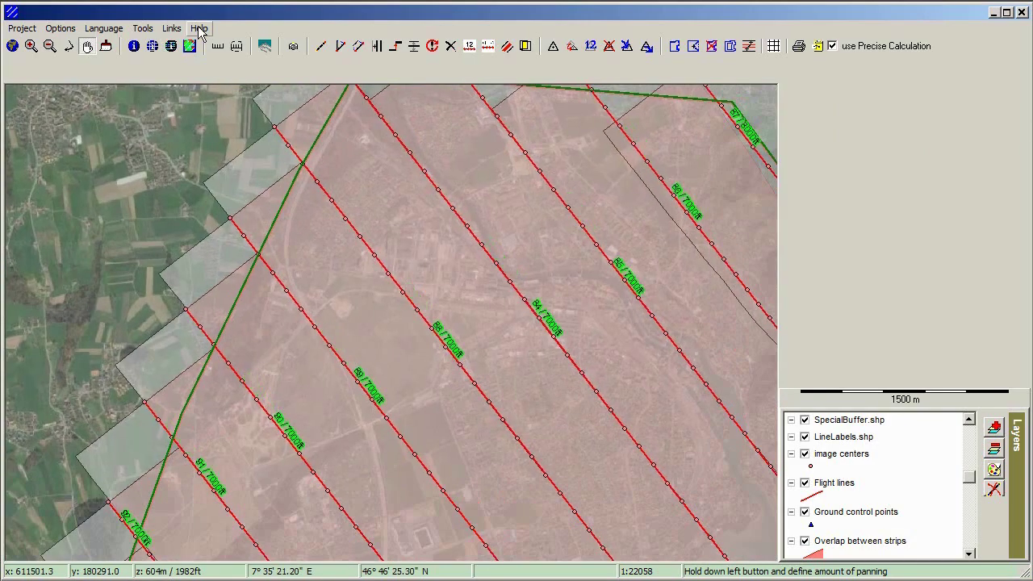
{"action": "left_click", "coordinate": [49, 46]}
{"action": "left_click", "coordinate": [424, 307]}
{"action": "left_click_drag", "start_coordinate": [515, 400], "coordinate": [422, 307]}
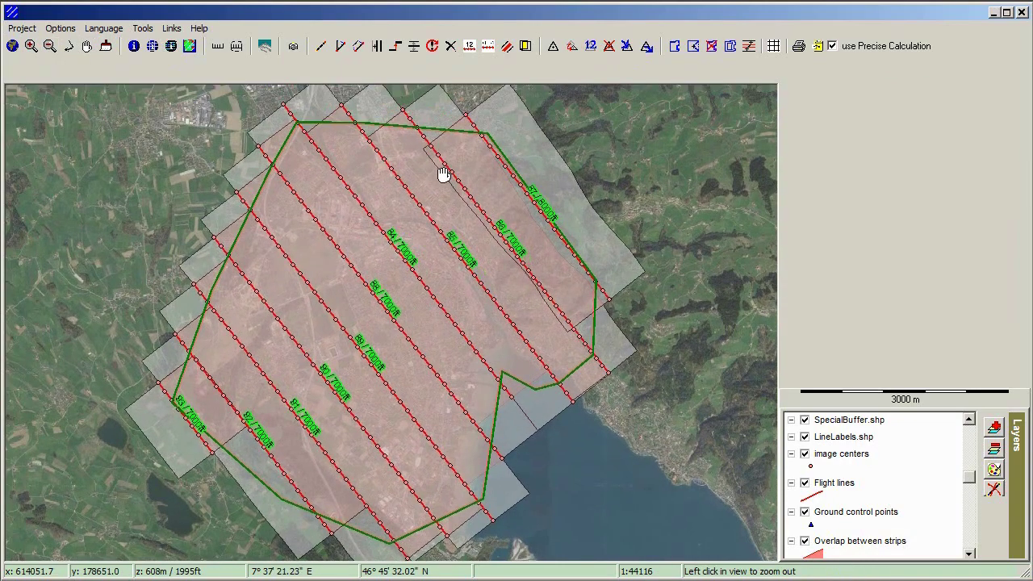
Renumber all flight lines semi-automatically starting at 1, with a touching line drawn across them from northeast to southwest
{"action": "left_click", "coordinate": [468, 47]}
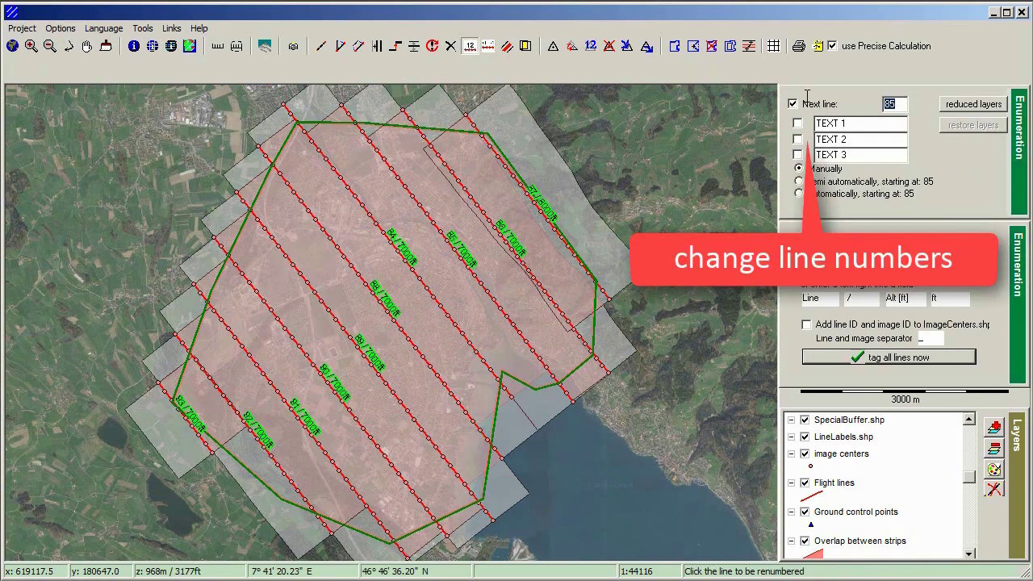
{"action": "left_click", "coordinate": [799, 182]}
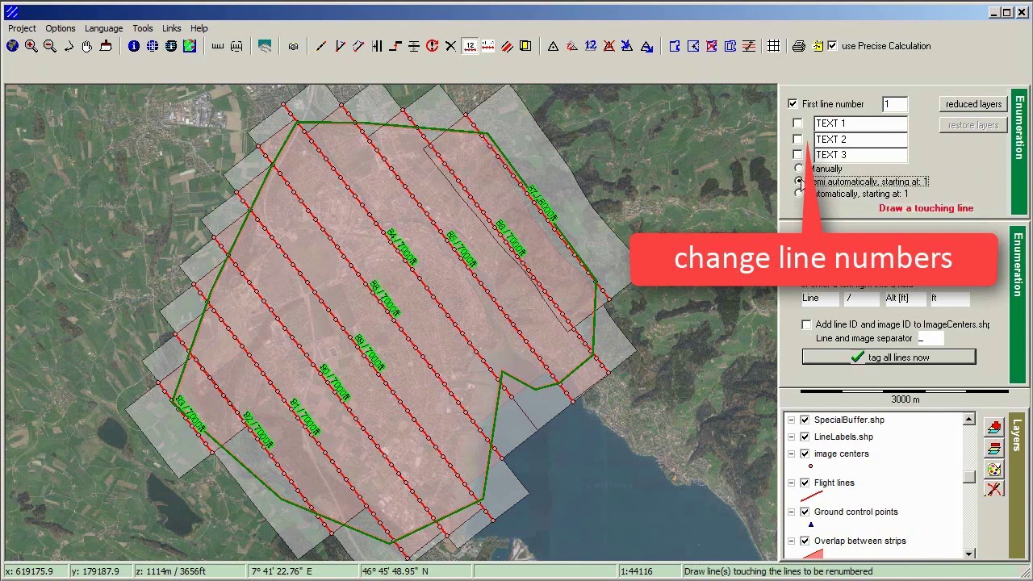
{"action": "left_click", "coordinate": [596, 174]}
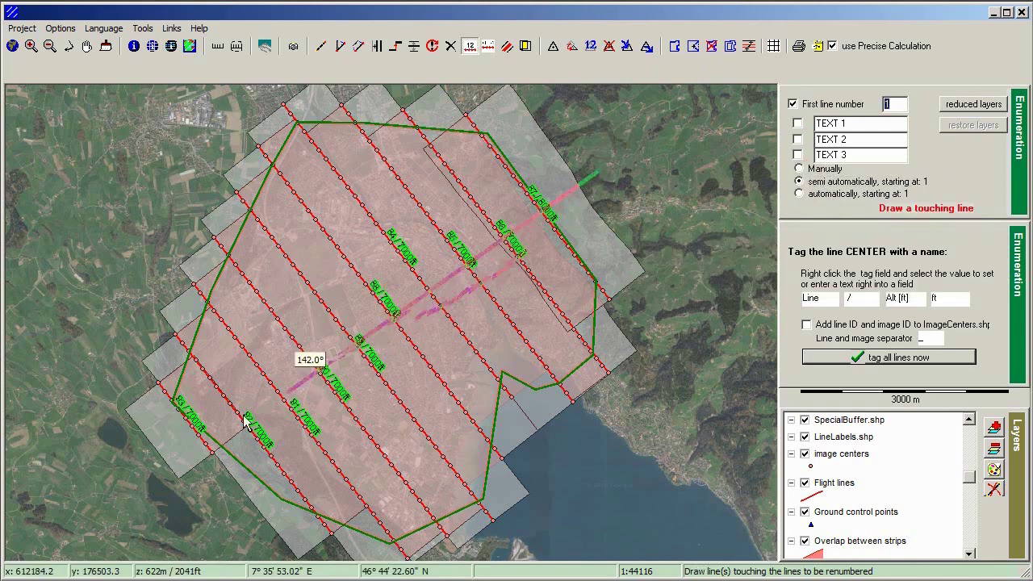
{"action": "left_click", "coordinate": [125, 459]}
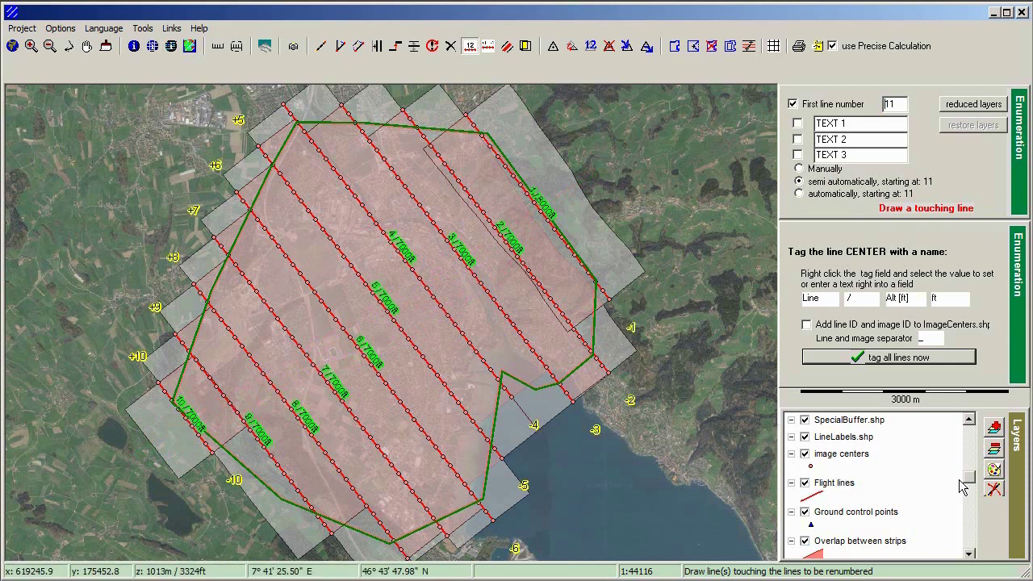
Hide the LineLabels.shp layer in the map
{"action": "scroll", "coordinate": [961, 480], "scroll_direction": "down", "scroll_amount": 3}
{"action": "scroll", "coordinate": [957, 468], "scroll_direction": "up", "scroll_amount": 2}
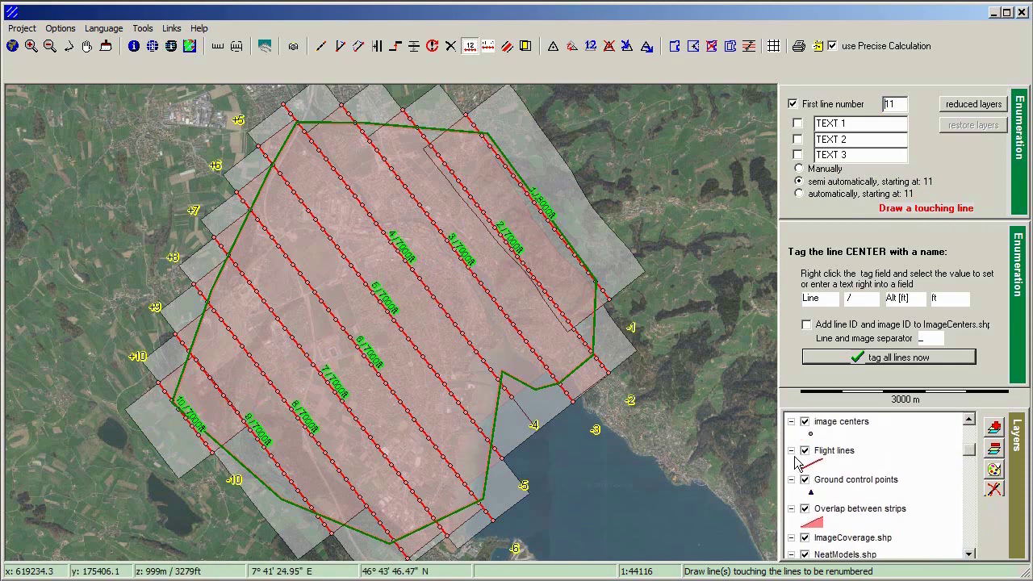
{"action": "left_click_drag", "start_coordinate": [973, 456], "coordinate": [973, 436]}
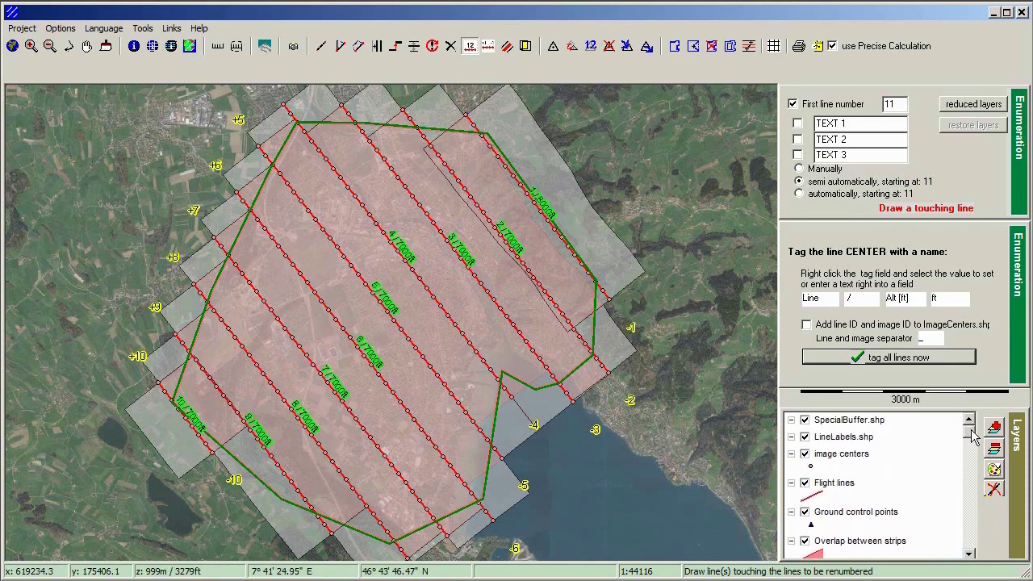
{"action": "left_click", "coordinate": [805, 439]}
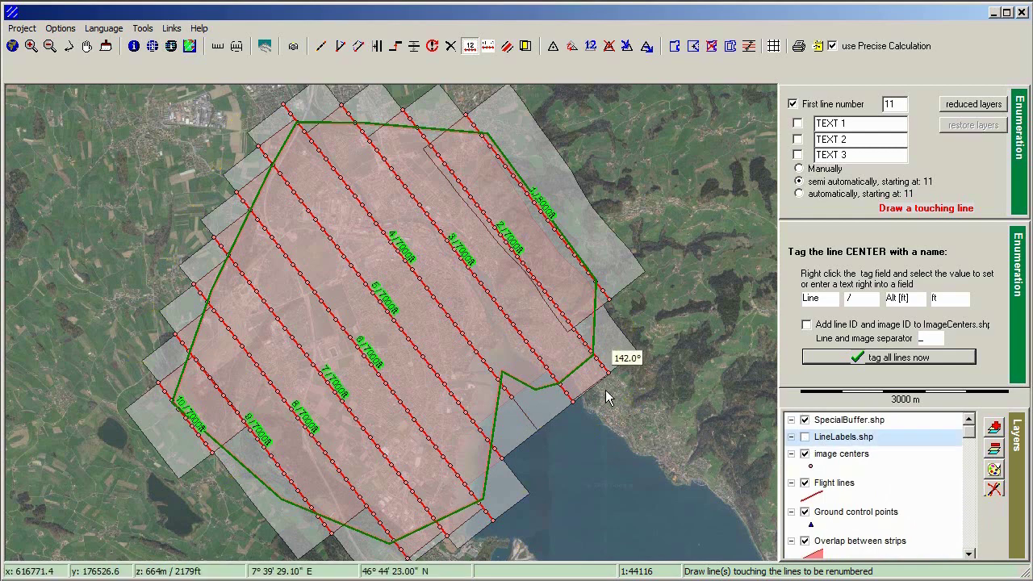
{"action": "left_click", "coordinate": [87, 46]}
{"action": "left_click_drag", "start_coordinate": [410, 228], "coordinate": [454, 219]}
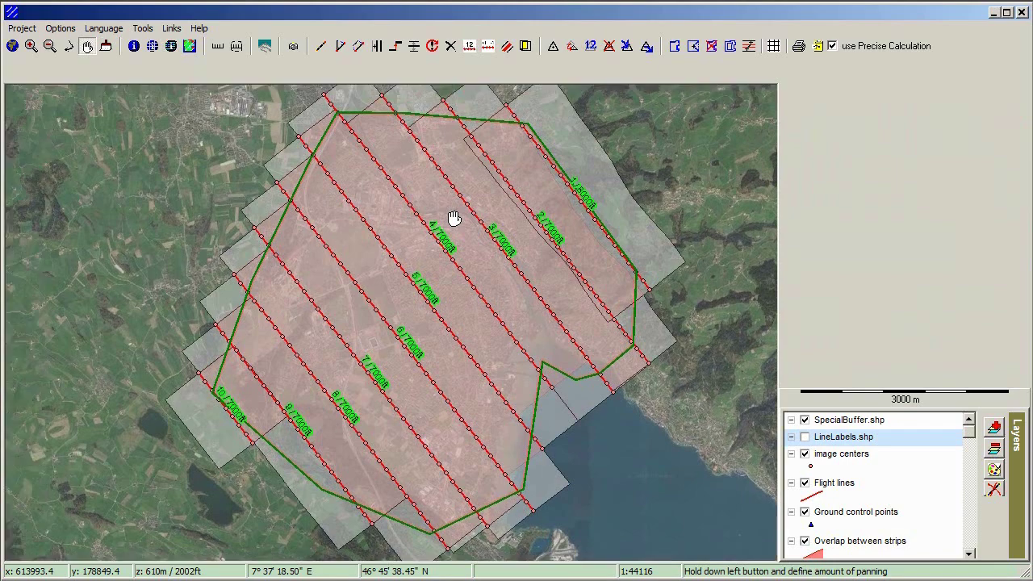